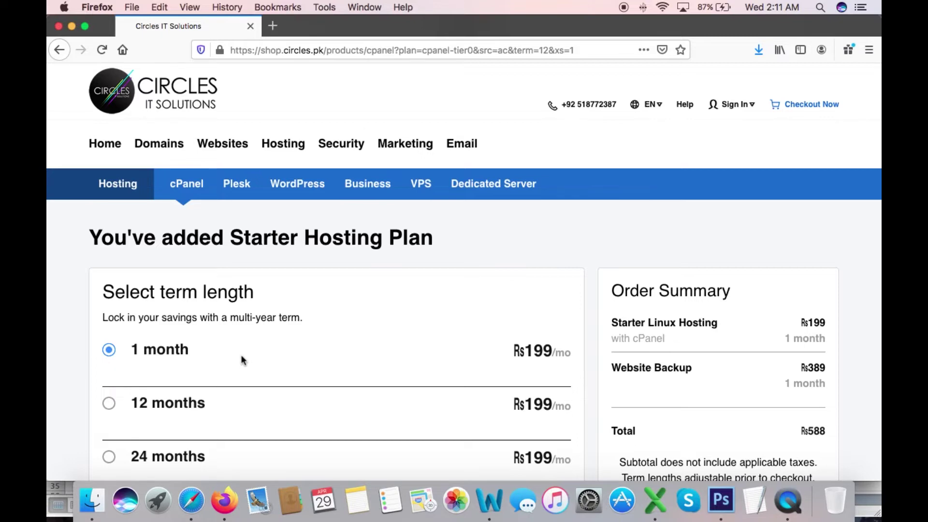
Decline the Website Backup add-on and continue with Starter Linux Hosting at ₨199 for 1 month.
{"action": "scroll", "coordinate": [360, 349], "scroll_direction": "down", "scroll_amount": 6}
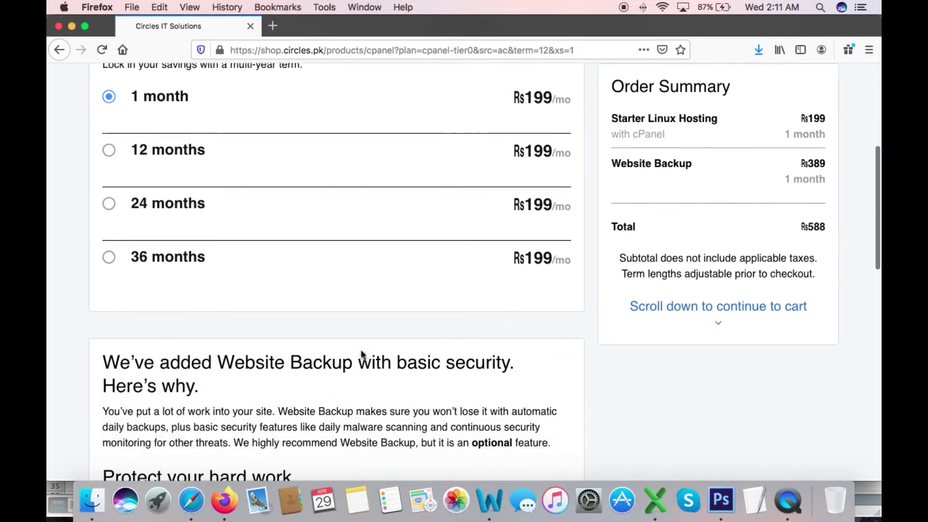
{"action": "scroll", "coordinate": [361, 350], "scroll_direction": "down", "scroll_amount": 3}
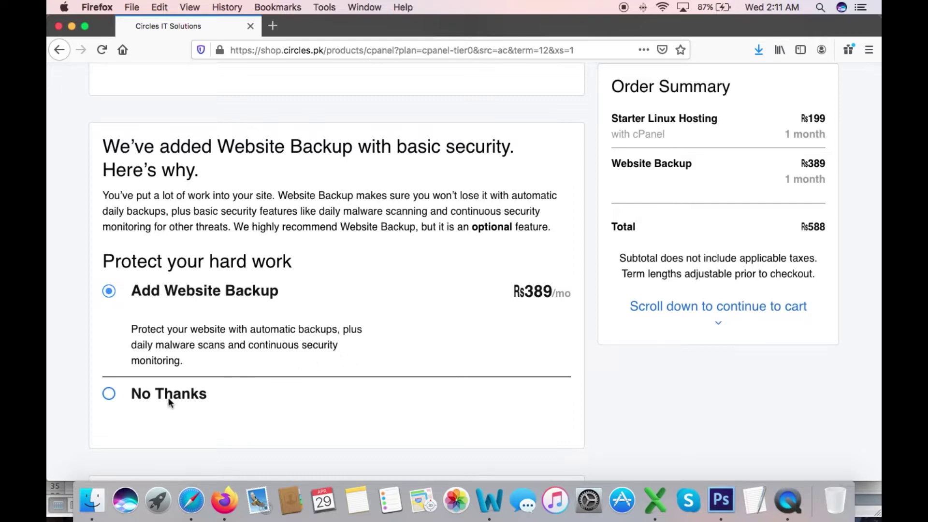
{"action": "left_click", "coordinate": [149, 395]}
{"action": "scroll", "coordinate": [149, 397], "scroll_direction": "down", "scroll_amount": 5}
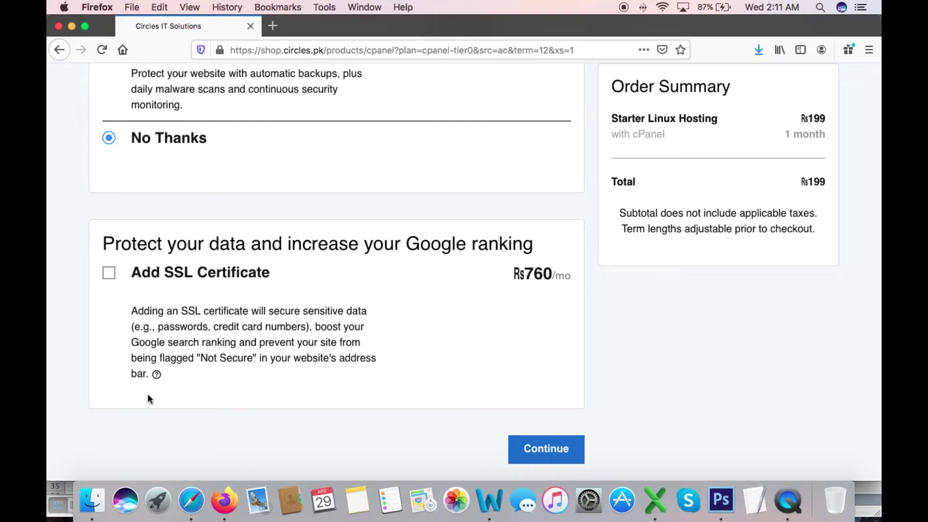
{"action": "left_click", "coordinate": [515, 450]}
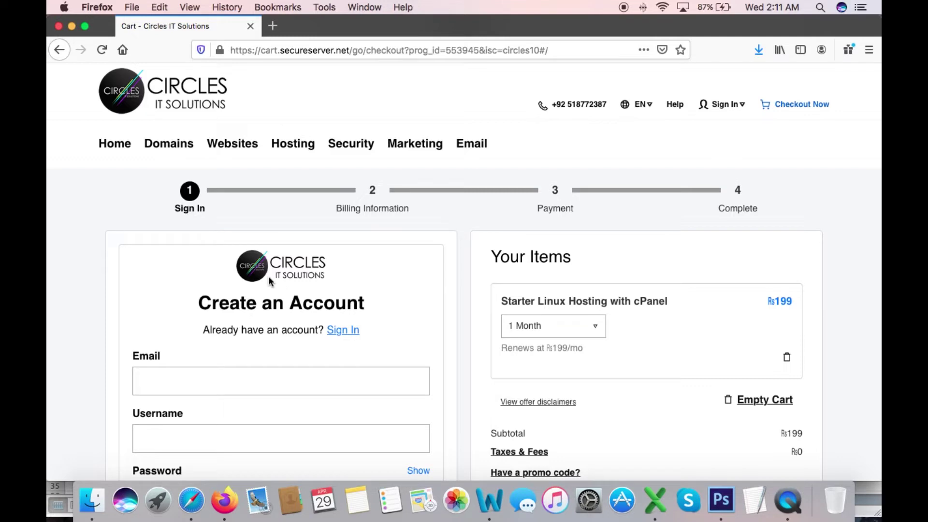
Search for eshalfood.com and add it to the cart at ₨1,509.
{"action": "scroll", "coordinate": [270, 277], "scroll_direction": "down", "scroll_amount": 5}
{"action": "scroll", "coordinate": [269, 276], "scroll_direction": "down", "scroll_amount": 8}
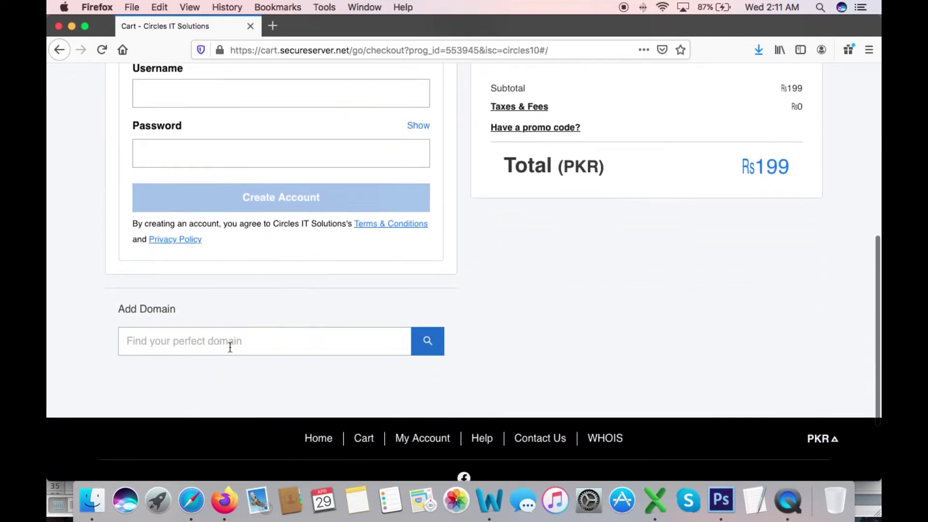
{"action": "left_click", "coordinate": [230, 345]}
{"action": "type", "text": "e"}
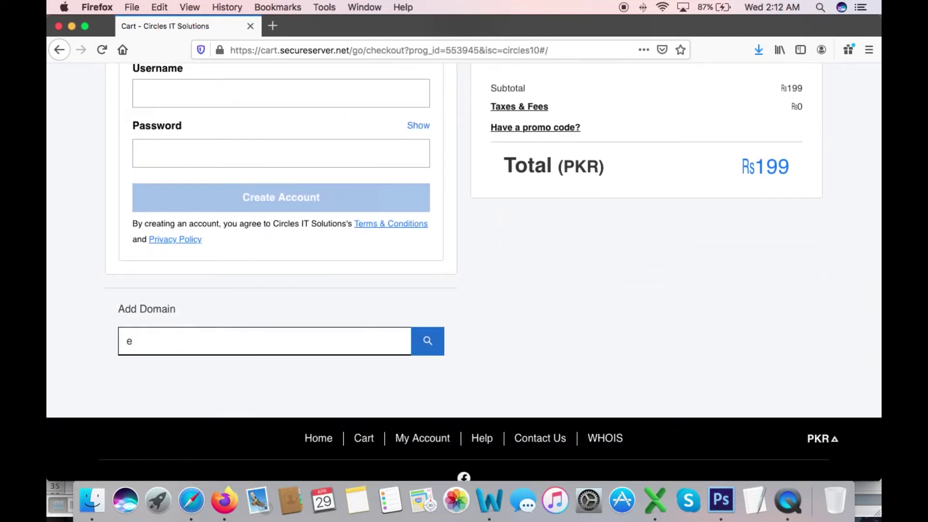
{"action": "type", "text": "shalfood.com"}
{"action": "left_click", "coordinate": [427, 338]}
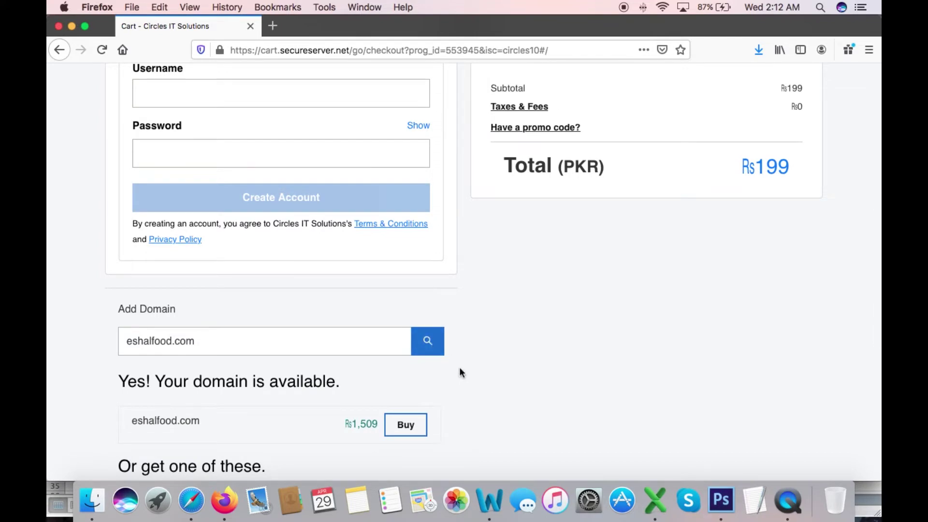
{"action": "scroll", "coordinate": [459, 369], "scroll_direction": "down", "scroll_amount": 5}
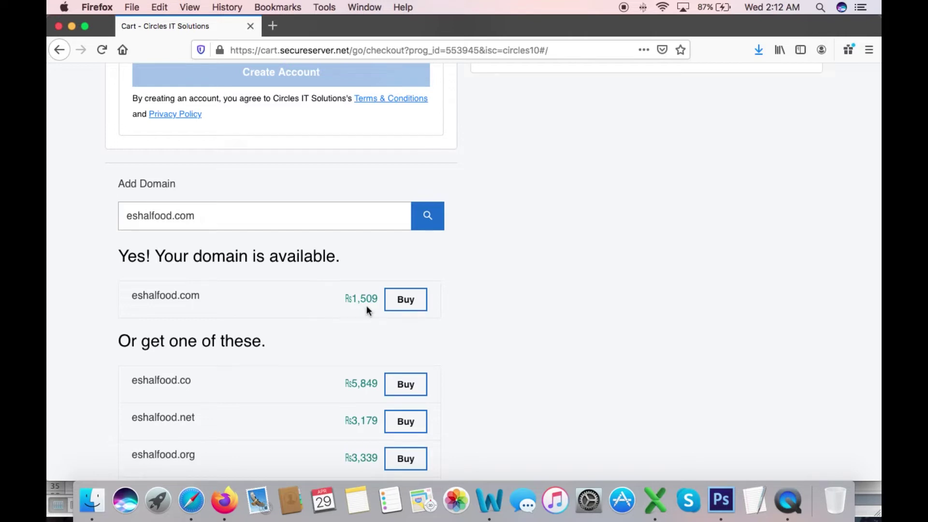
{"action": "left_click", "coordinate": [404, 302]}
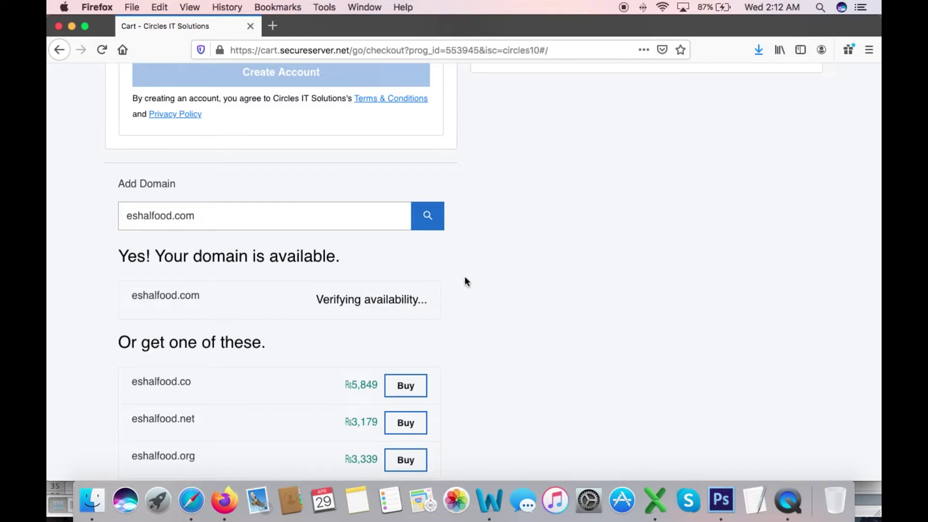
Keep 1 Month hosting and 1 Year domain terms, then delete the CIRCLES10 promo code.
{"action": "scroll", "coordinate": [467, 275], "scroll_direction": "up", "scroll_amount": 3}
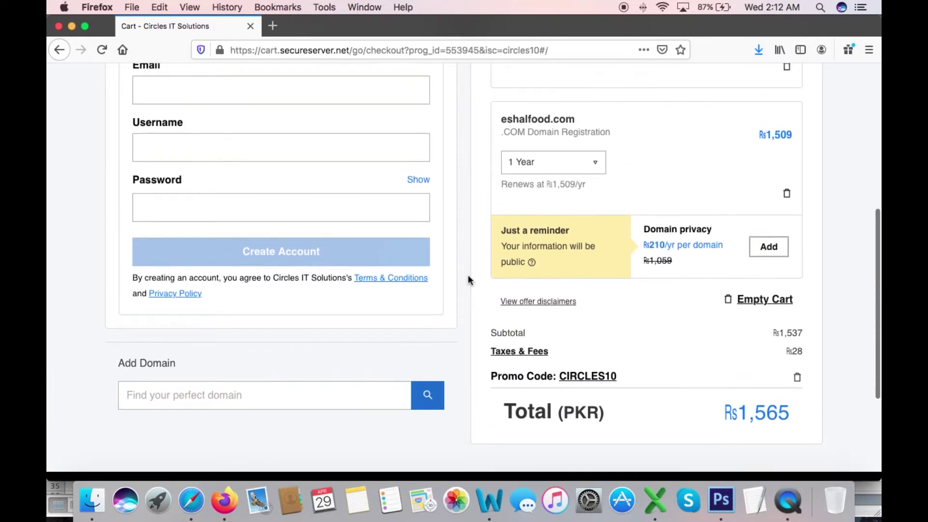
{"action": "scroll", "coordinate": [468, 274], "scroll_direction": "up", "scroll_amount": 5}
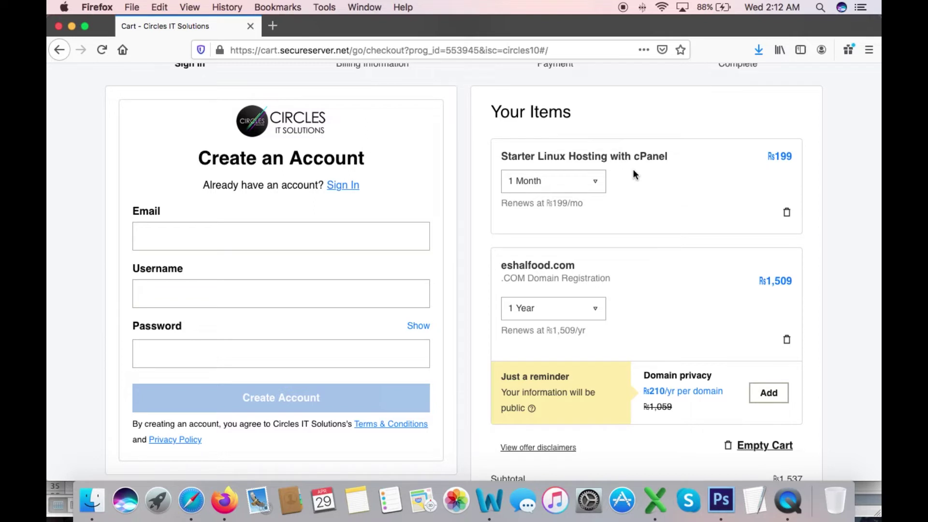
{"action": "left_click", "coordinate": [591, 185]}
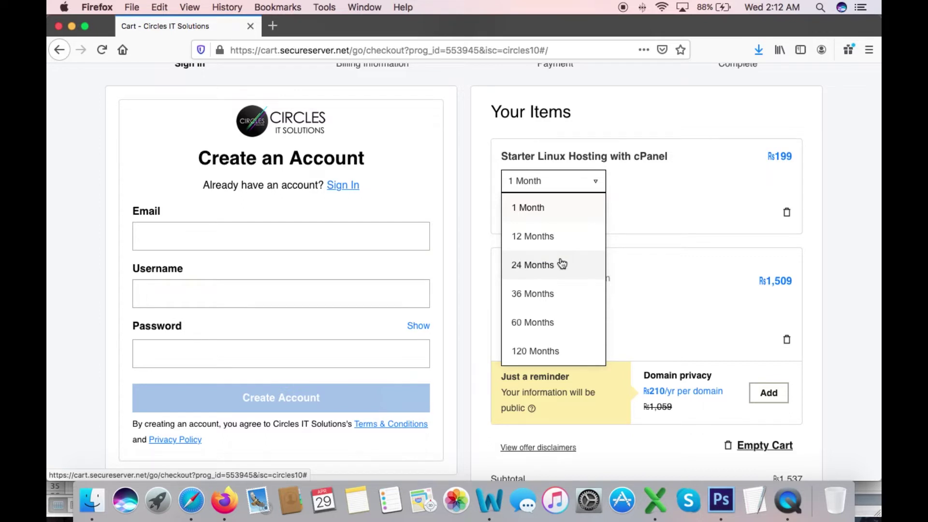
{"action": "left_click", "coordinate": [602, 182]}
{"action": "scroll", "coordinate": [646, 268], "scroll_direction": "down", "scroll_amount": 2}
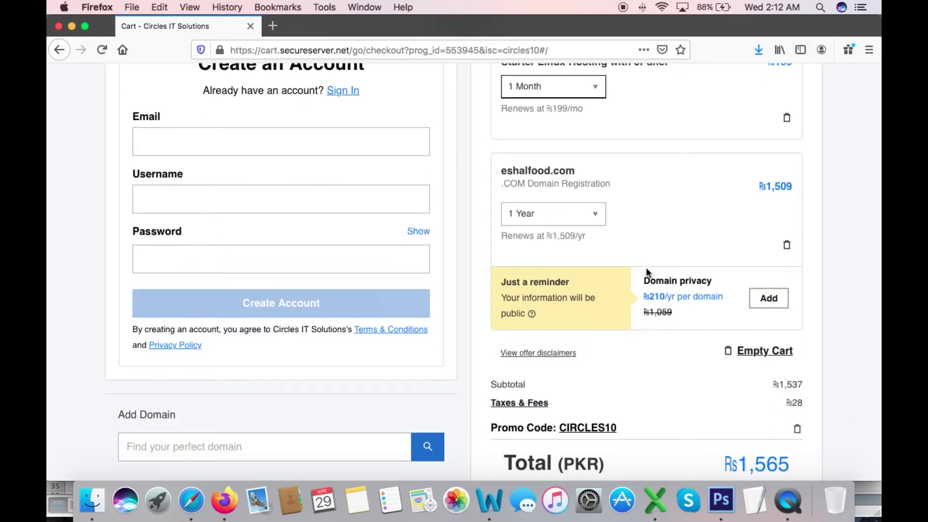
{"action": "left_click", "coordinate": [596, 217]}
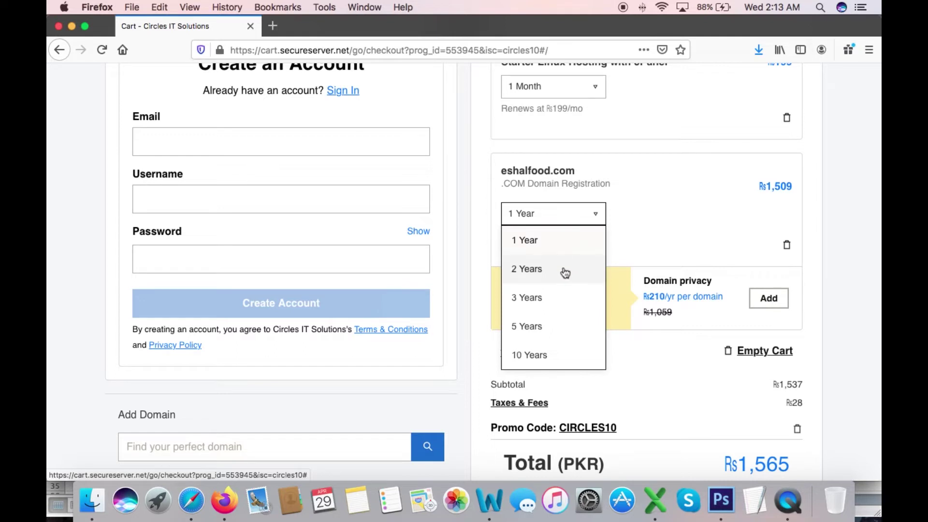
{"action": "left_click", "coordinate": [597, 218]}
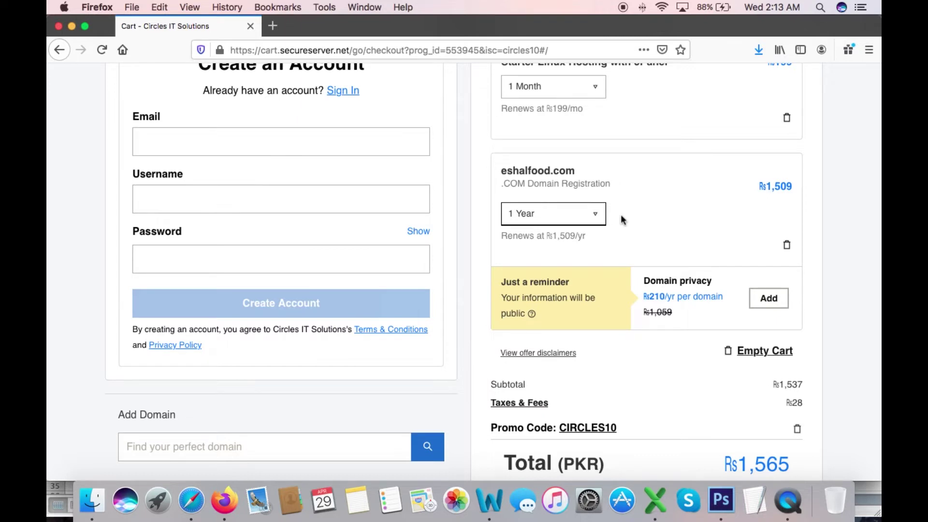
{"action": "scroll", "coordinate": [620, 213], "scroll_direction": "down", "scroll_amount": 3}
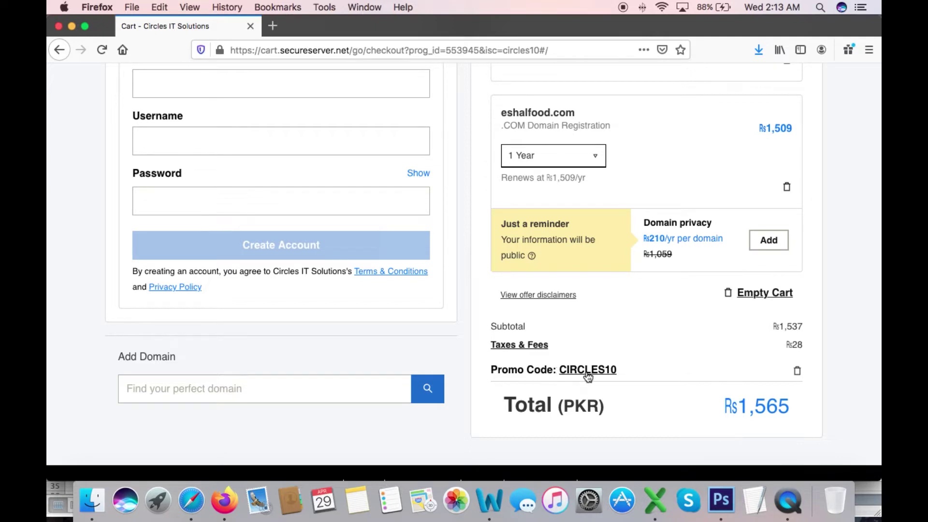
{"action": "left_click", "coordinate": [797, 370]}
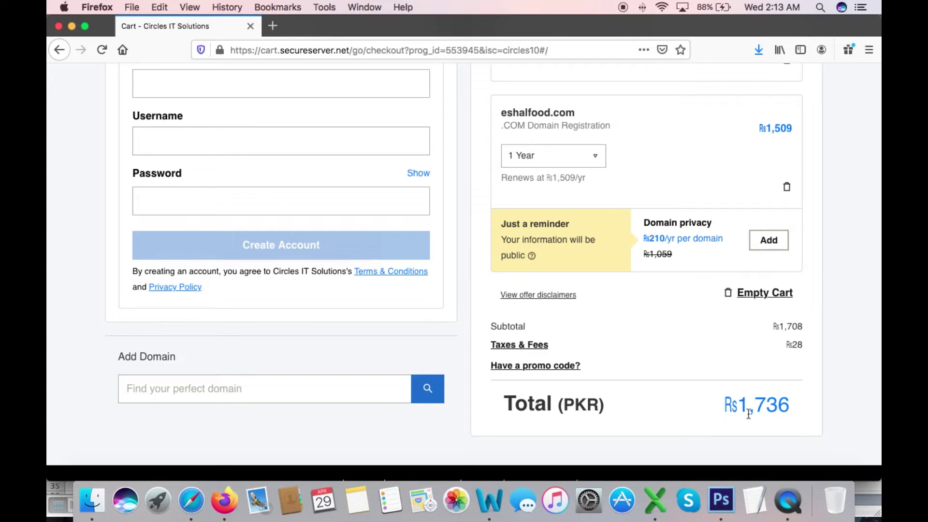
Re-apply promo code circles10, bringing the cart total down to ₨1,565.
{"action": "left_click", "coordinate": [561, 367]}
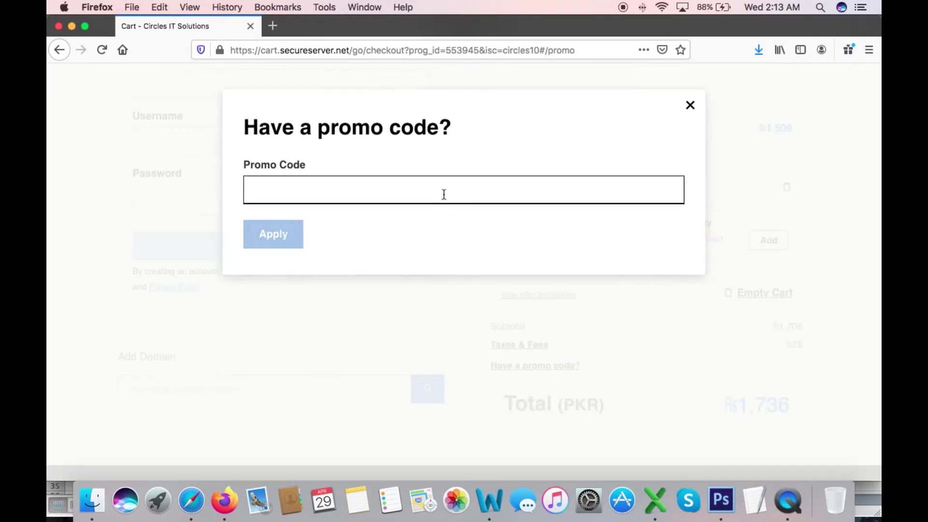
{"action": "type", "text": "circle"}
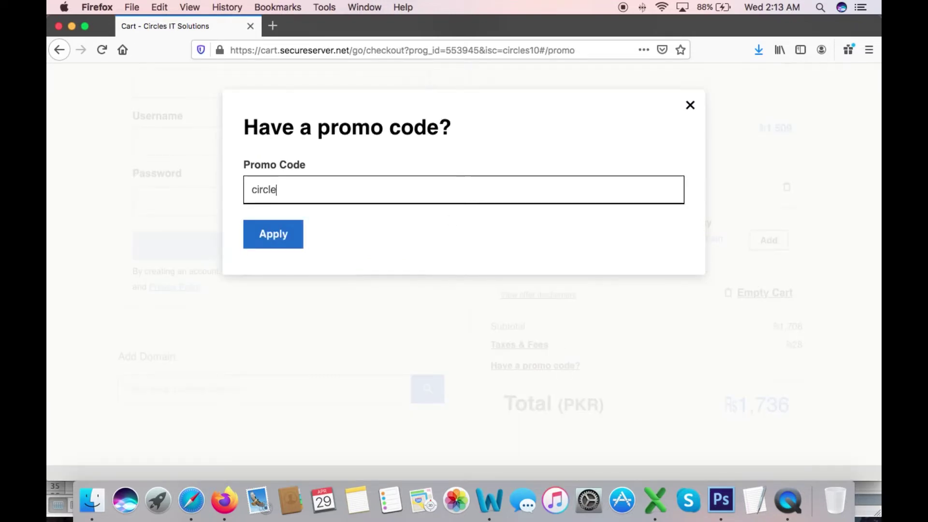
{"action": "type", "text": "s10"}
{"action": "left_click", "coordinate": [299, 232]}
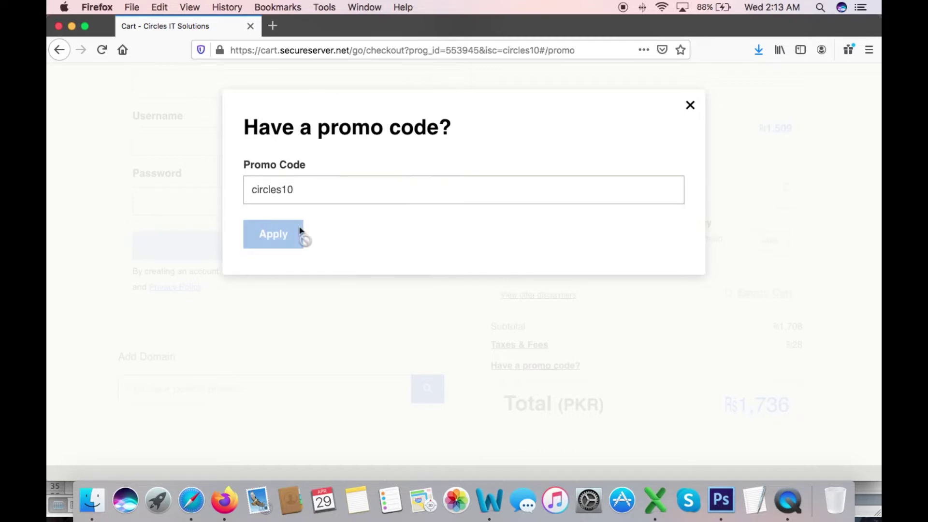
{"action": "left_click", "coordinate": [690, 106]}
{"action": "scroll", "coordinate": [568, 261], "scroll_direction": "up", "scroll_amount": 3}
{"action": "scroll", "coordinate": [569, 261], "scroll_direction": "down", "scroll_amount": 5}
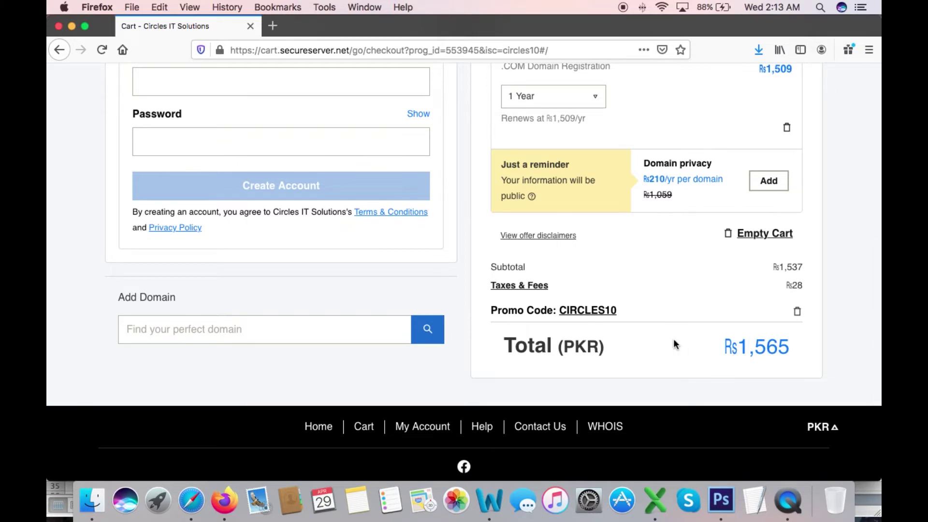
Sign up with the customer's e-mail address, a username and a strong password.
{"action": "scroll", "coordinate": [674, 338], "scroll_direction": "up", "scroll_amount": 5}
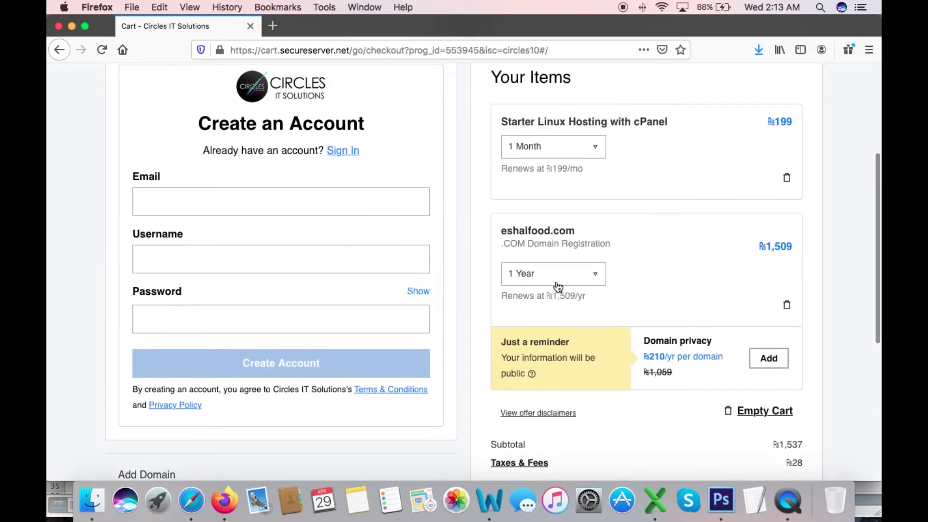
{"action": "scroll", "coordinate": [544, 162], "scroll_direction": "up", "scroll_amount": 1}
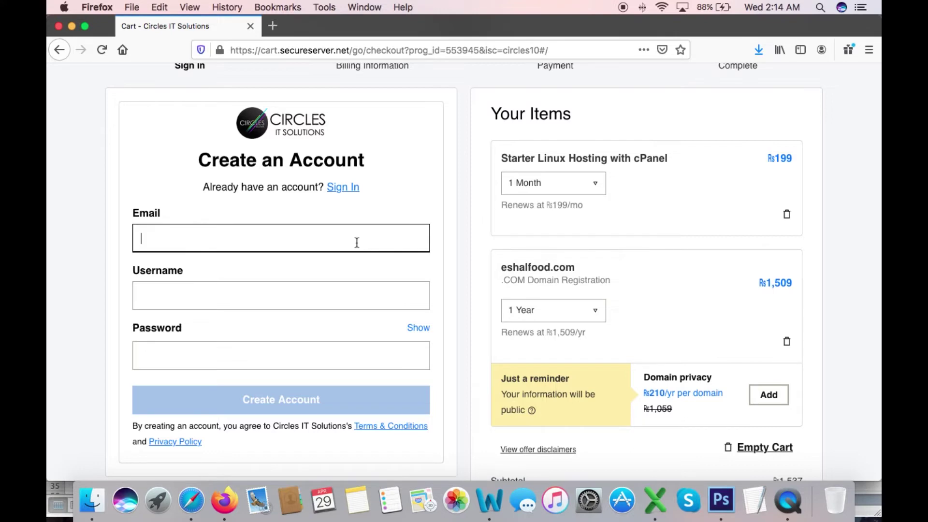
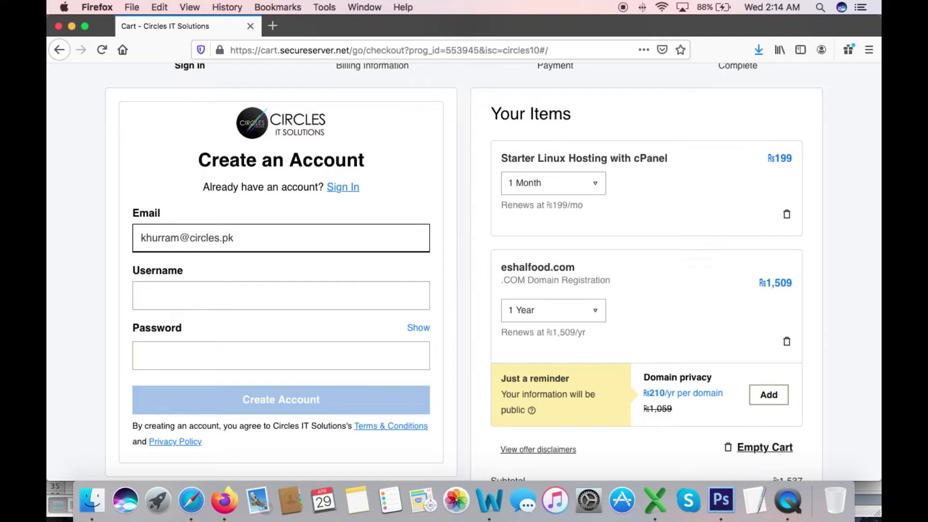
{"action": "key", "text": "Tab"}
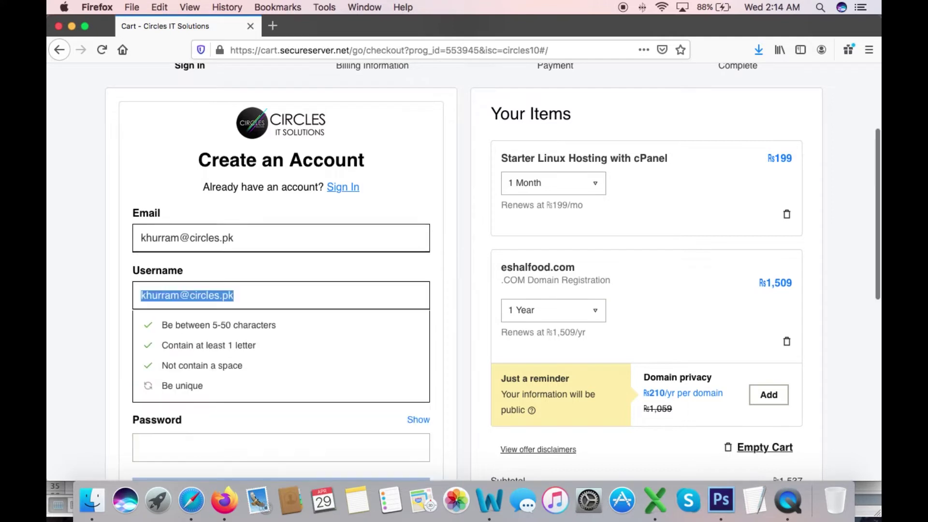
{"action": "key", "text": "Tab"}
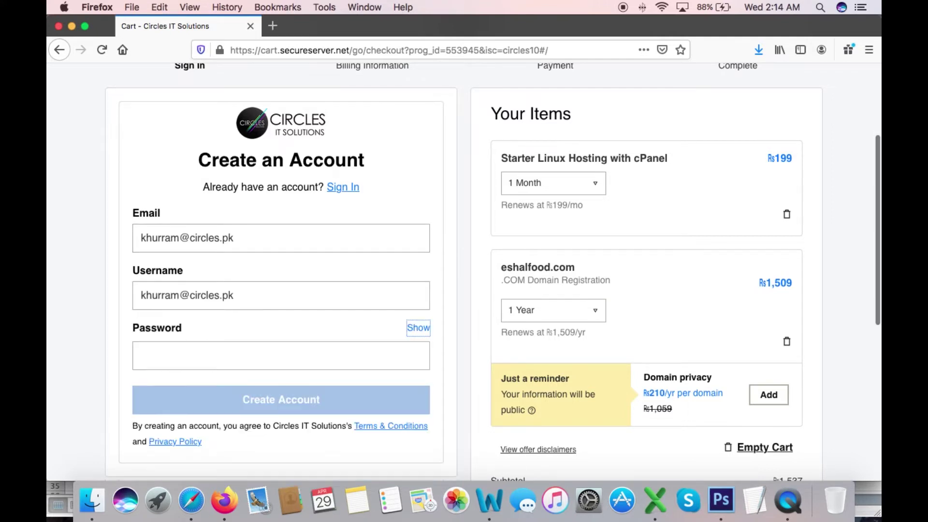
{"action": "key", "text": "Tab"}
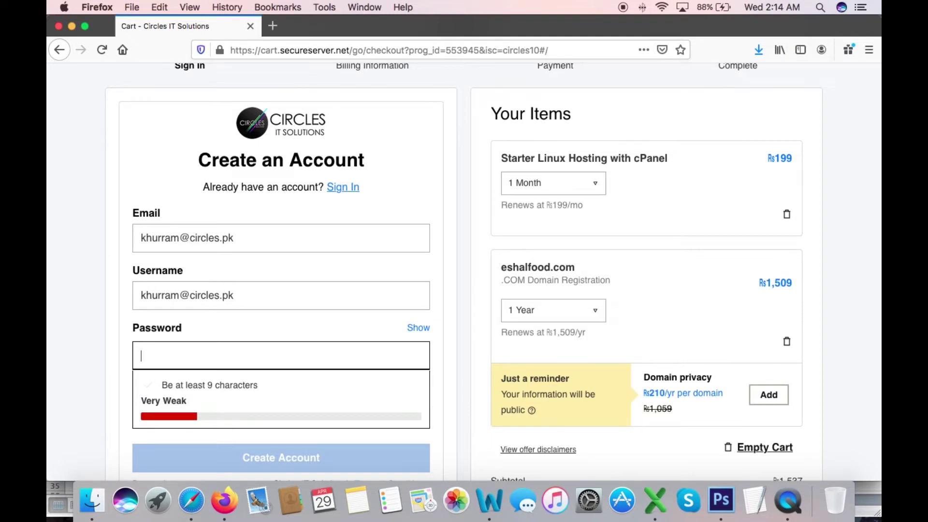
{"action": "type", "text": "•••••••••"}
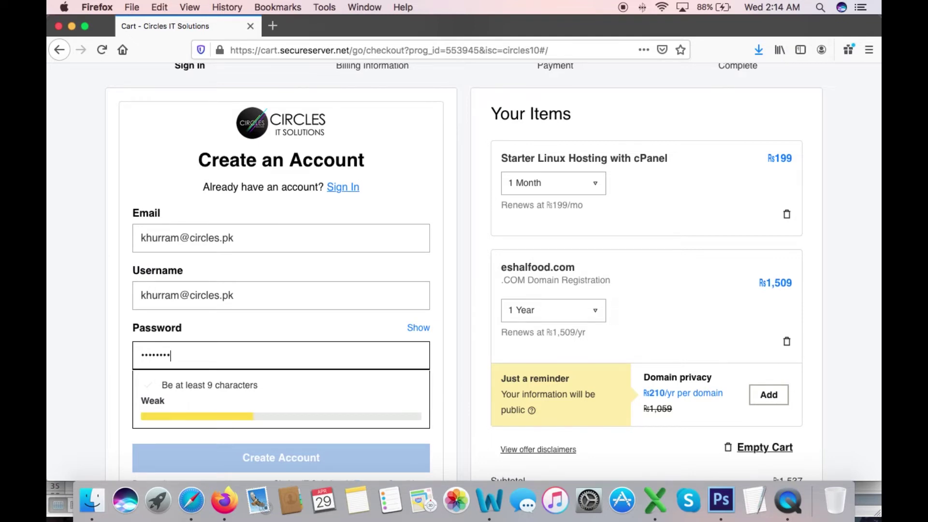
{"action": "scroll", "coordinate": [278, 348], "scroll_direction": "down", "scroll_amount": 4}
{"action": "left_click", "coordinate": [271, 353]}
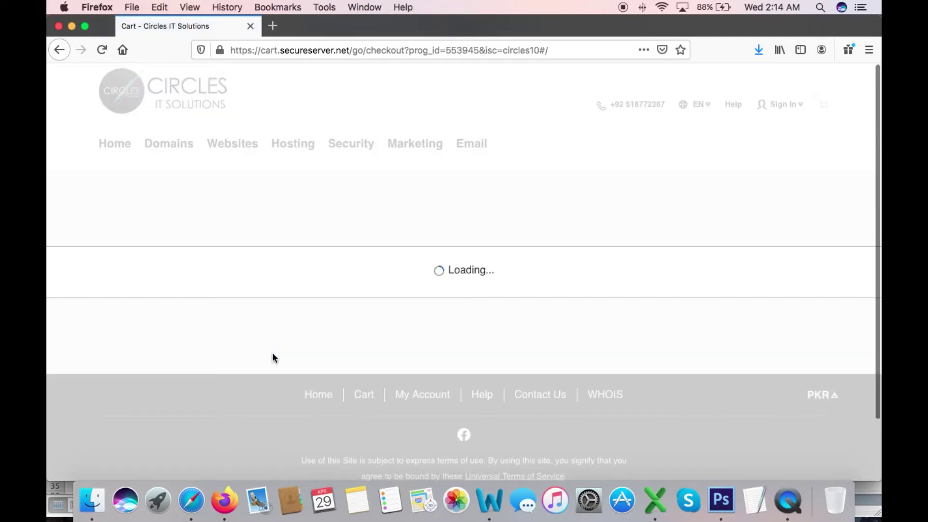
Enter the billing contact's first name, last name and primary phone number.
{"action": "scroll", "coordinate": [272, 357], "scroll_direction": "down", "scroll_amount": 3}
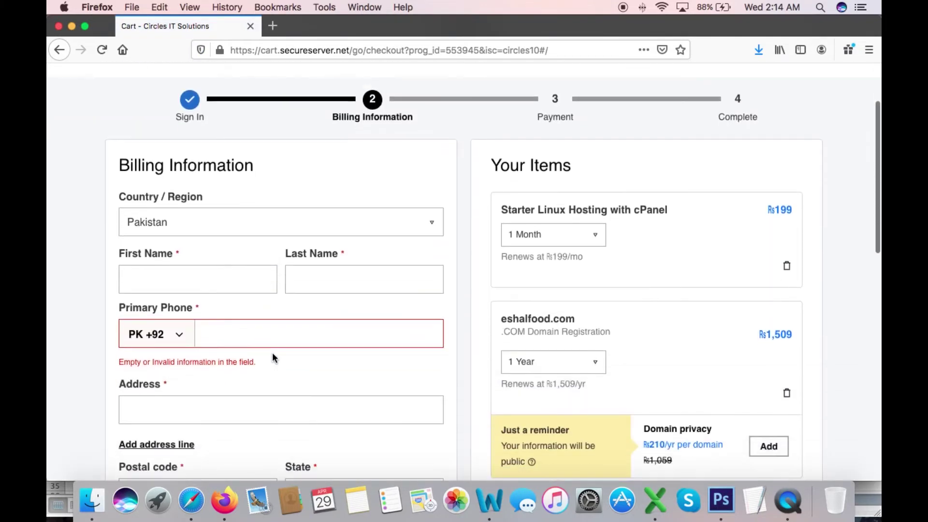
{"action": "scroll", "coordinate": [273, 358], "scroll_direction": "down", "scroll_amount": 1}
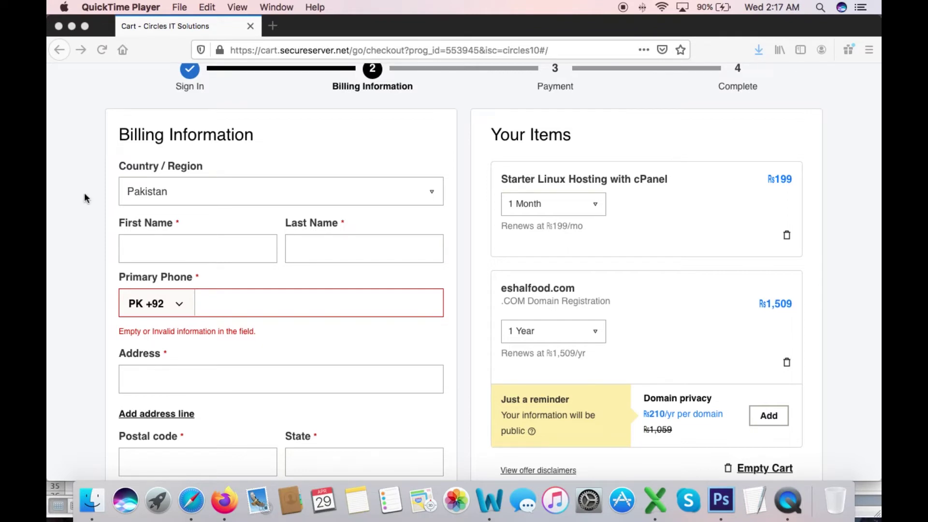
{"action": "scroll", "coordinate": [84, 193], "scroll_direction": "down", "scroll_amount": 3}
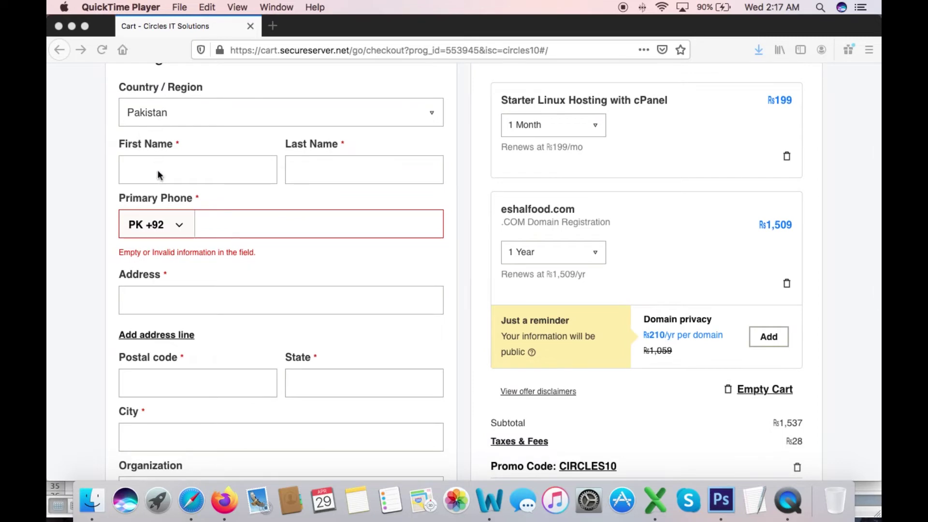
{"action": "left_click", "coordinate": [159, 174]}
{"action": "key", "text": "Tab"}
{"action": "key", "text": "Tab"}
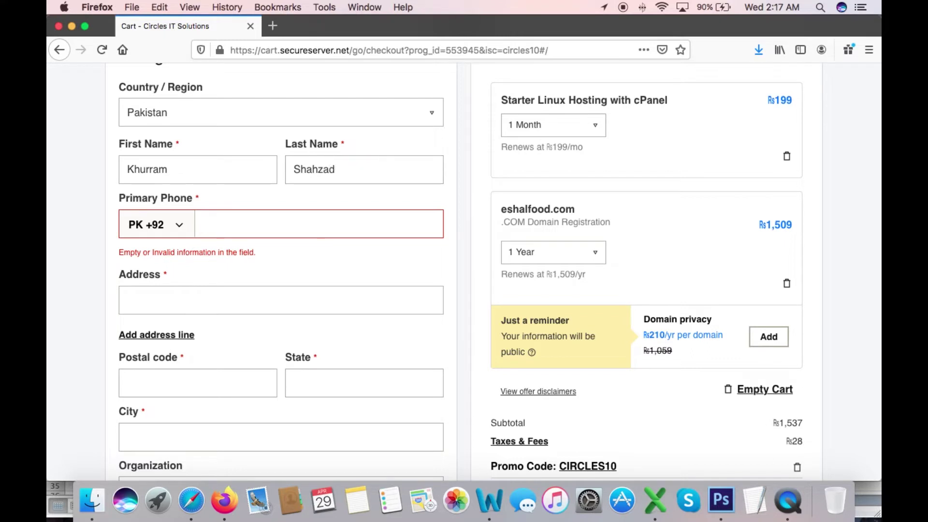
{"action": "left_click", "coordinate": [234, 223]}
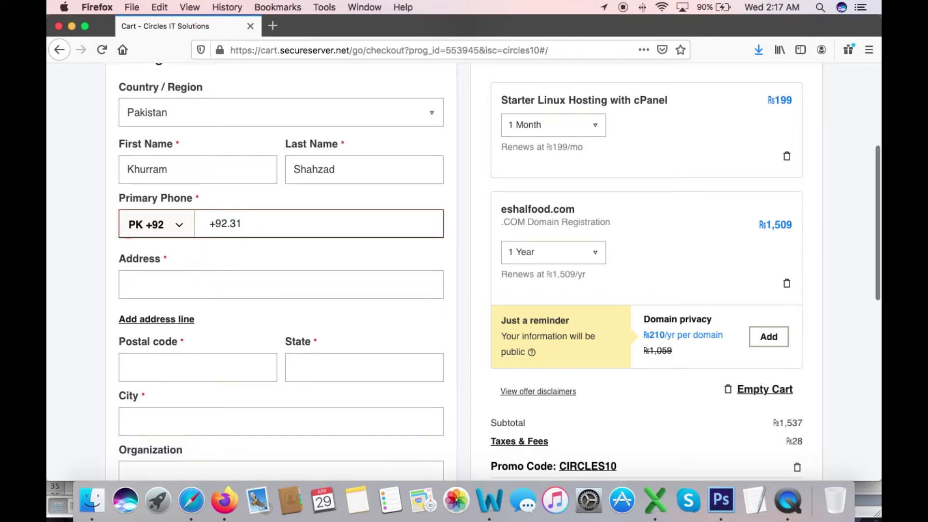
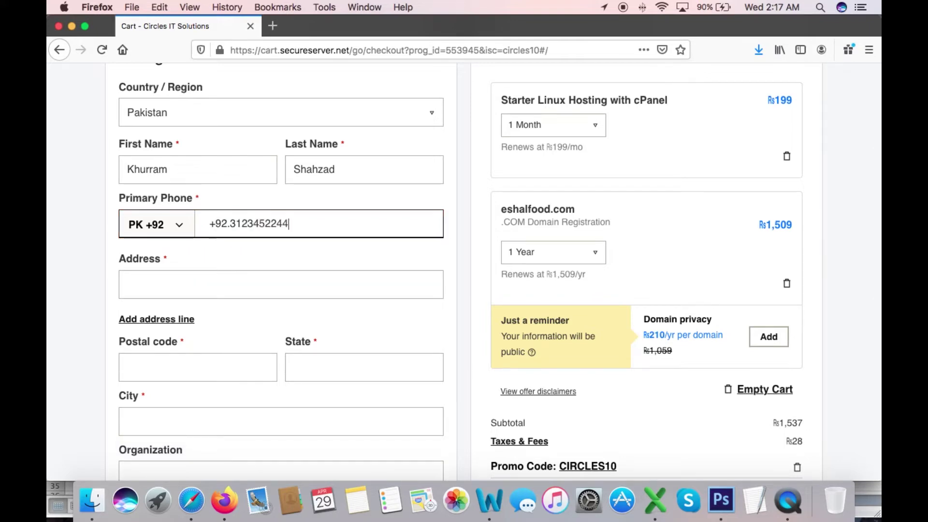
Fill in the billing street address, postal code, state and city.
{"action": "left_click", "coordinate": [217, 281]}
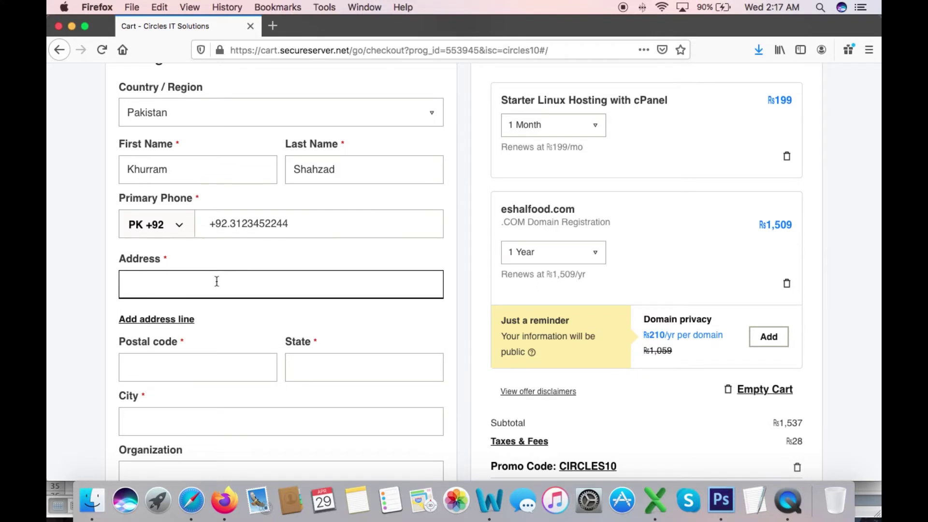
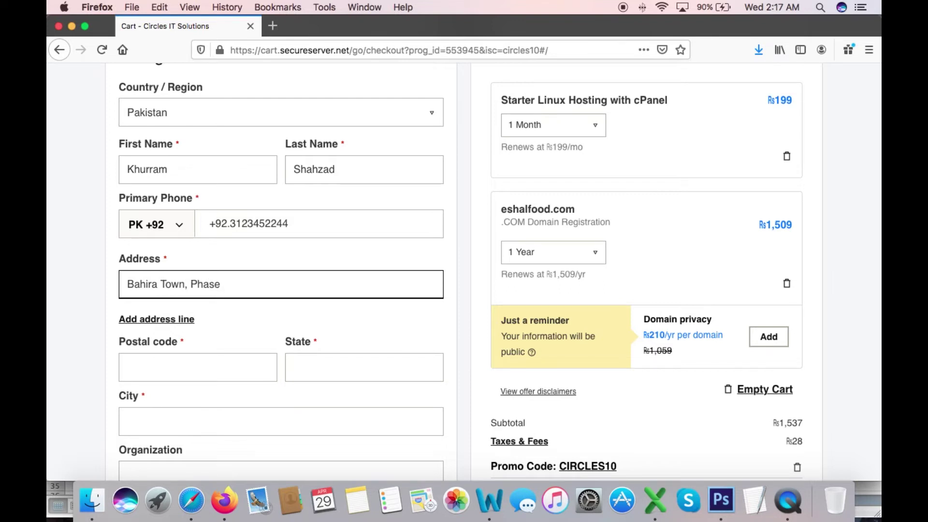
{"action": "key", "text": "Tab"}
{"action": "key", "text": "Tab"}
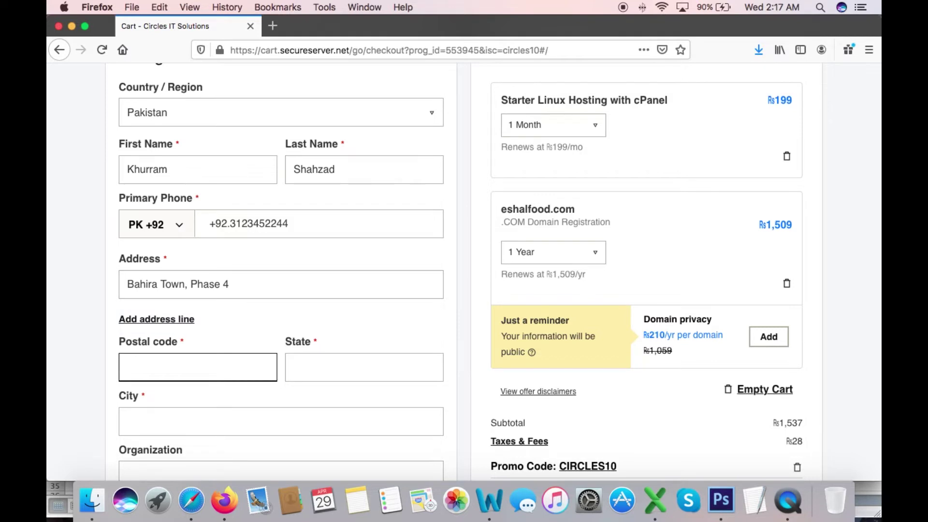
{"action": "type", "text": "44000"}
{"action": "key", "text": "Tab"}
{"action": "type", "text": "Islamabad"}
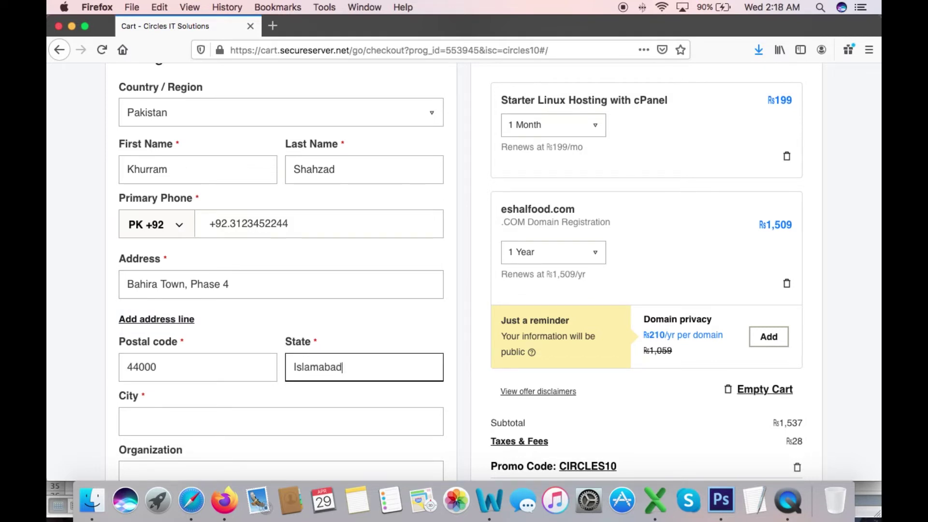
{"action": "key", "text": "Tab"}
{"action": "type", "text": "Islamabad"}
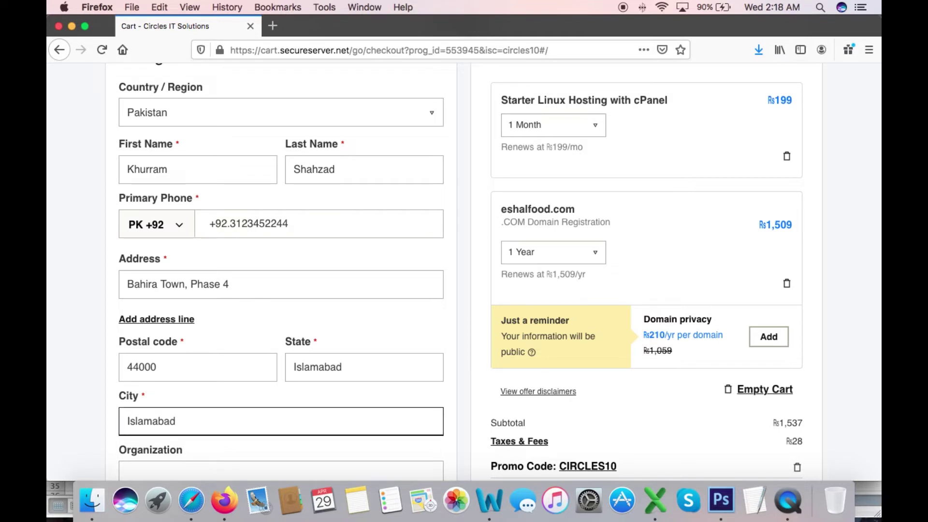
Set the organization to Eshal Food and save the billing details.
{"action": "scroll", "coordinate": [215, 217], "scroll_direction": "down", "scroll_amount": 3}
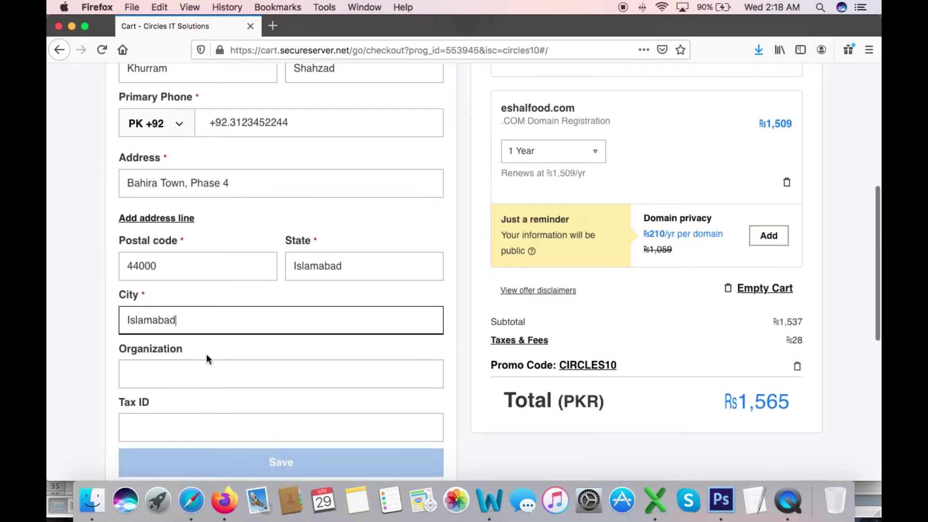
{"action": "left_click", "coordinate": [205, 380]}
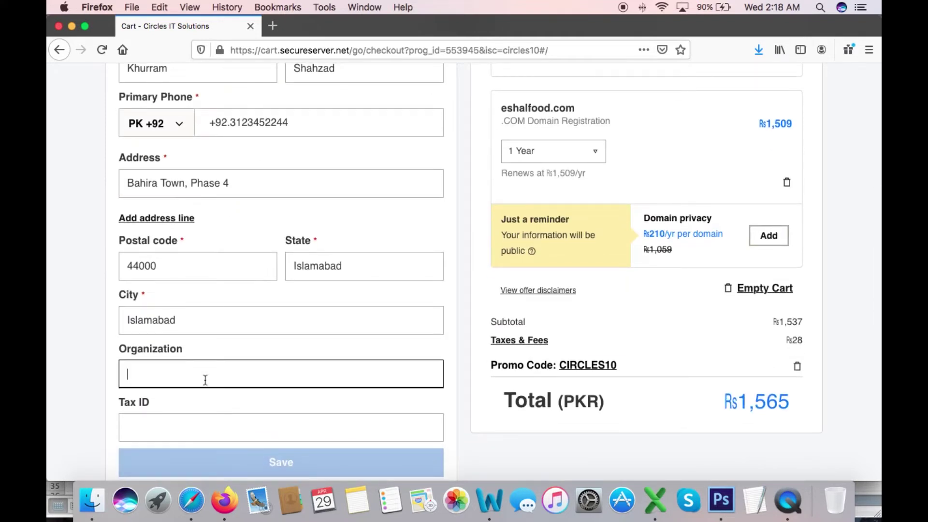
{"action": "type", "text": "F"}
{"action": "key", "text": "BackSpace"}
{"action": "type", "text": "Eshal Food"}
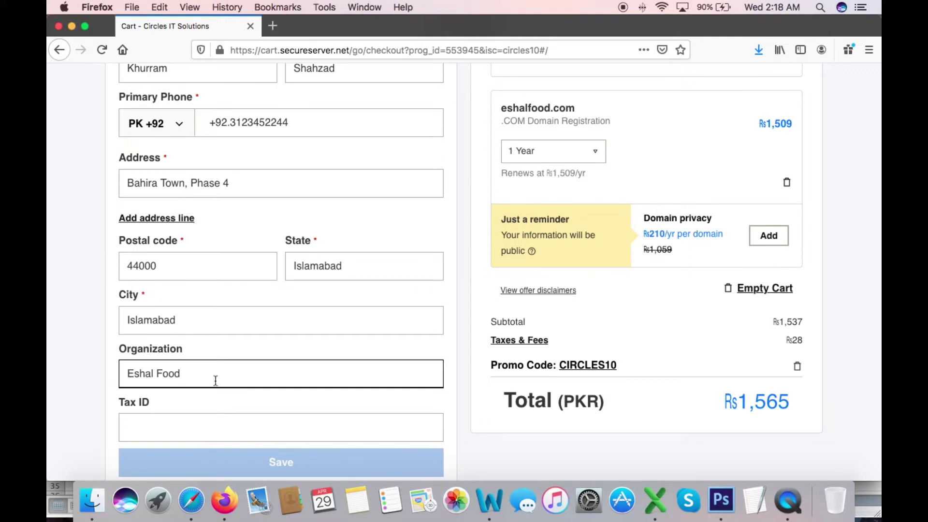
{"action": "left_click", "coordinate": [237, 432]}
{"action": "scroll", "coordinate": [237, 432], "scroll_direction": "down", "scroll_amount": 3}
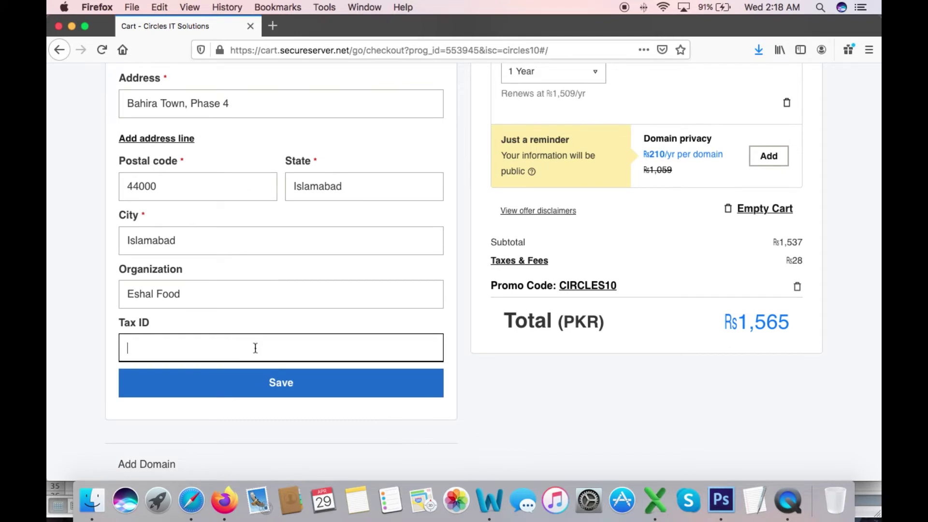
{"action": "left_click", "coordinate": [250, 383]}
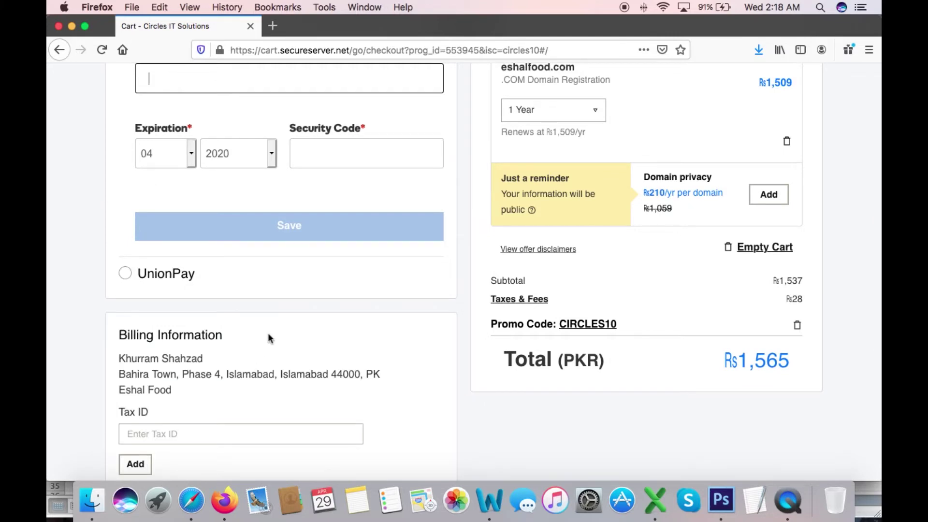
Choose the card's expiration month, enter its security code, and save the payment details.
{"action": "scroll", "coordinate": [268, 332], "scroll_direction": "up", "scroll_amount": 5}
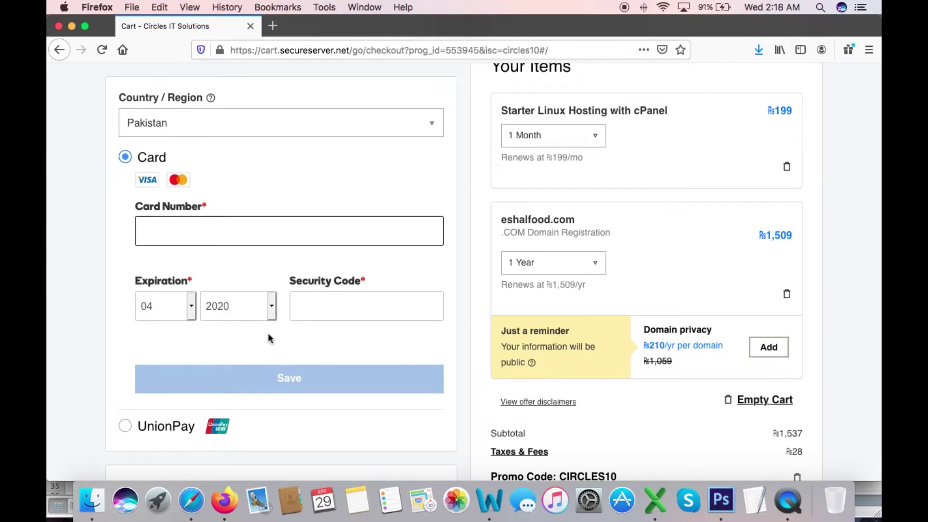
{"action": "scroll", "coordinate": [269, 337], "scroll_direction": "up", "scroll_amount": 1}
{"action": "scroll", "coordinate": [268, 334], "scroll_direction": "up", "scroll_amount": 3}
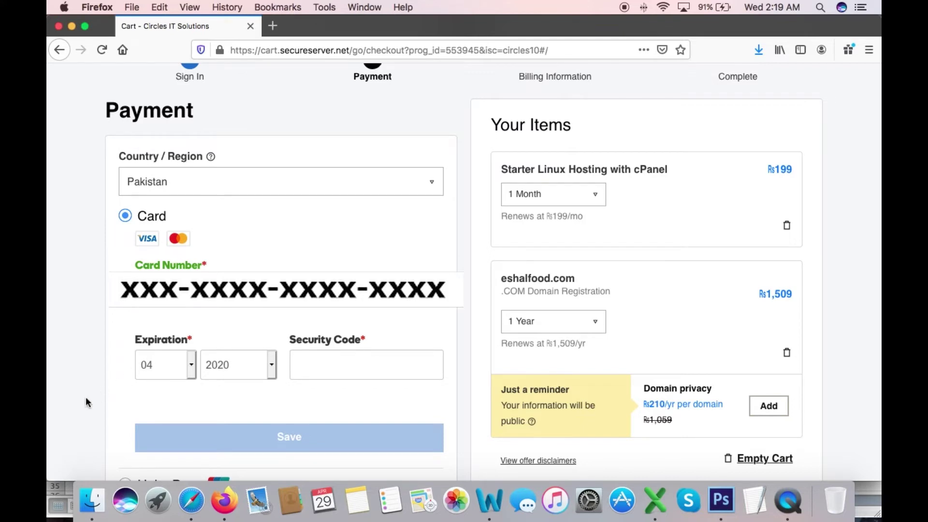
{"action": "left_click", "coordinate": [180, 365]}
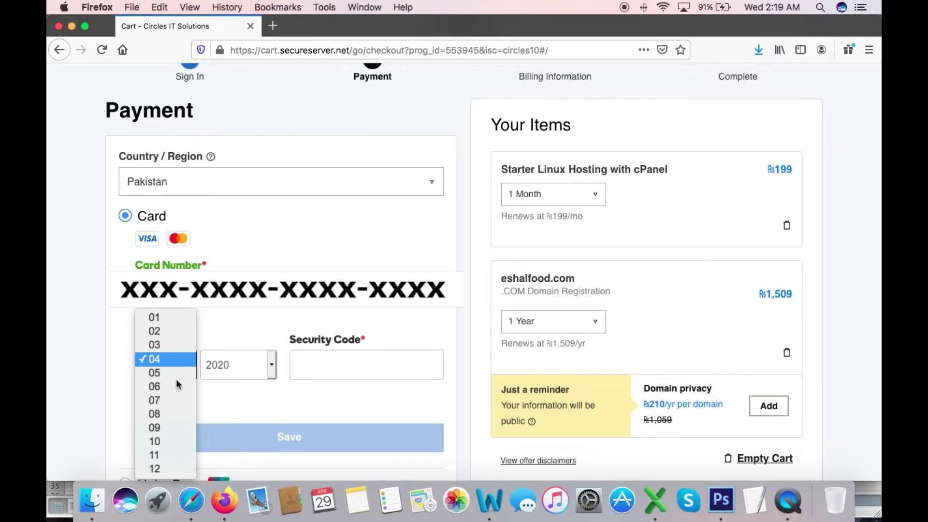
{"action": "left_click", "coordinate": [176, 441]}
{"action": "left_click", "coordinate": [324, 359]}
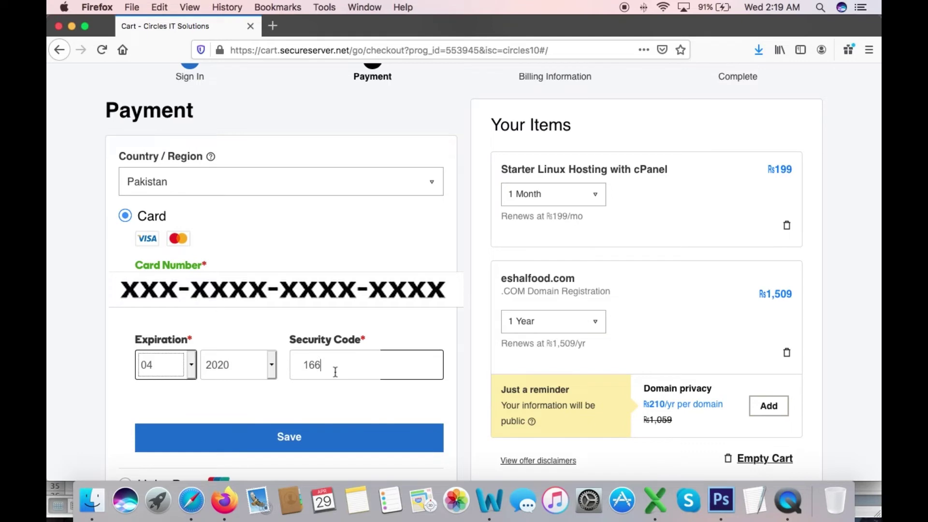
{"action": "left_click", "coordinate": [330, 440]}
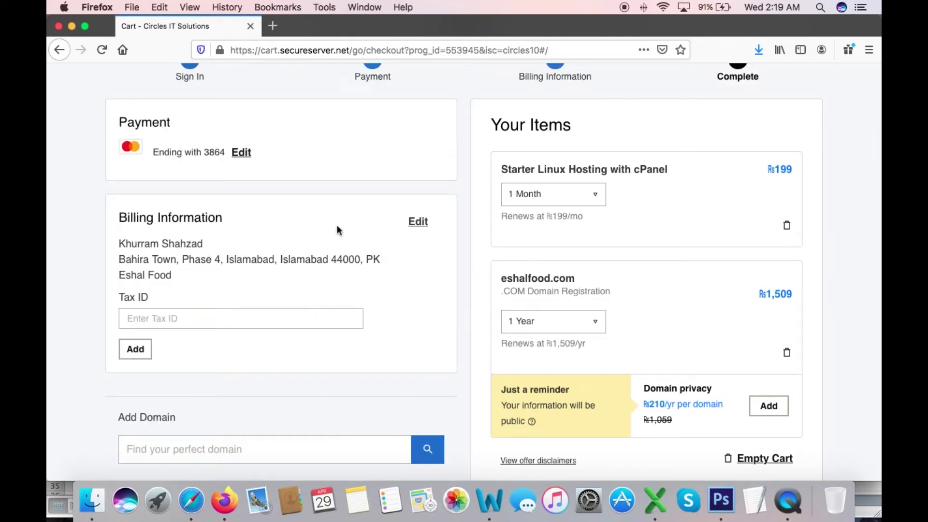
Complete the purchase of the ₨1,565 hosting and domain order.
{"action": "scroll", "coordinate": [467, 247], "scroll_direction": "down", "scroll_amount": 5}
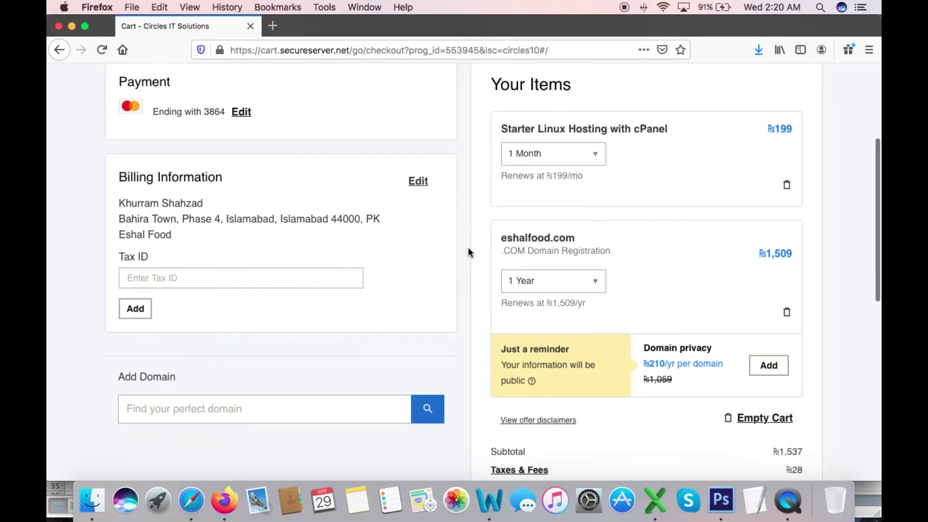
{"action": "left_click", "coordinate": [549, 411]}
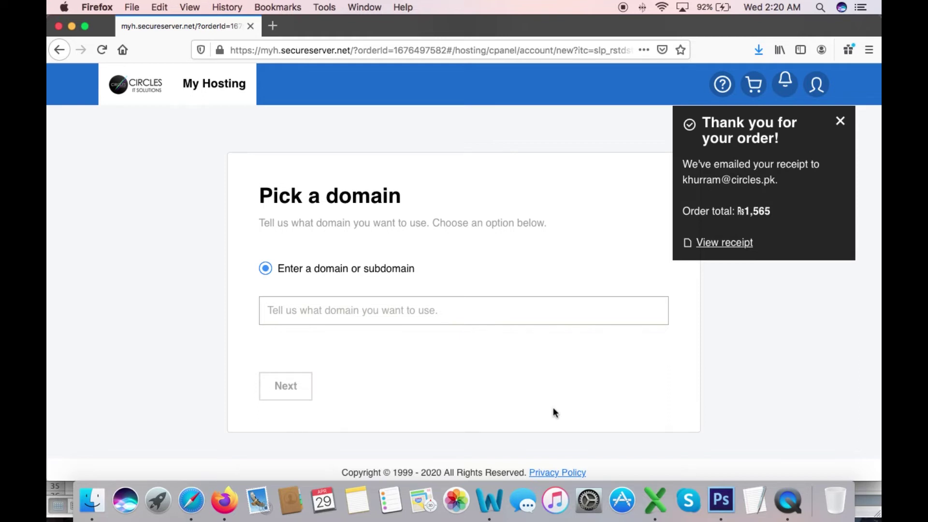
Enter eshalfood.com as the hosting domain and advance to data center selection.
{"action": "left_click", "coordinate": [375, 323]}
{"action": "type", "text": "eshalfood.com"}
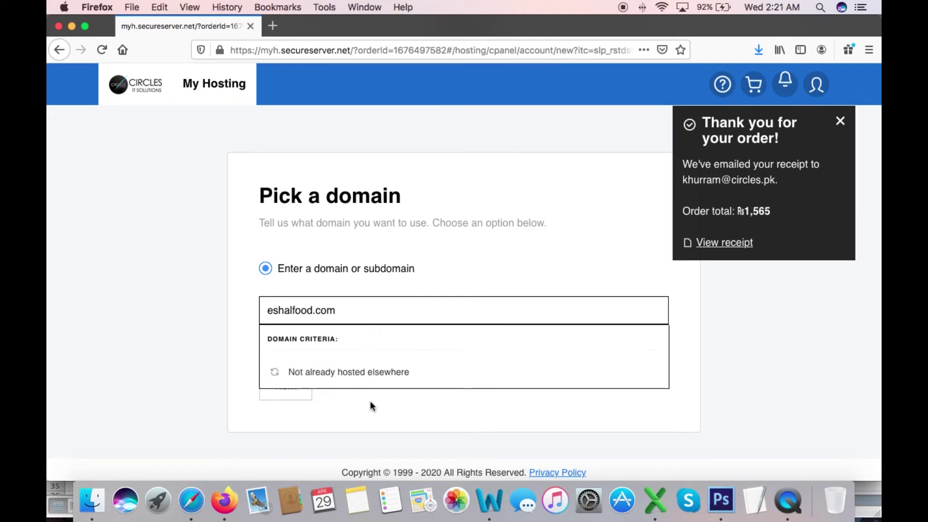
{"action": "left_click", "coordinate": [371, 402]}
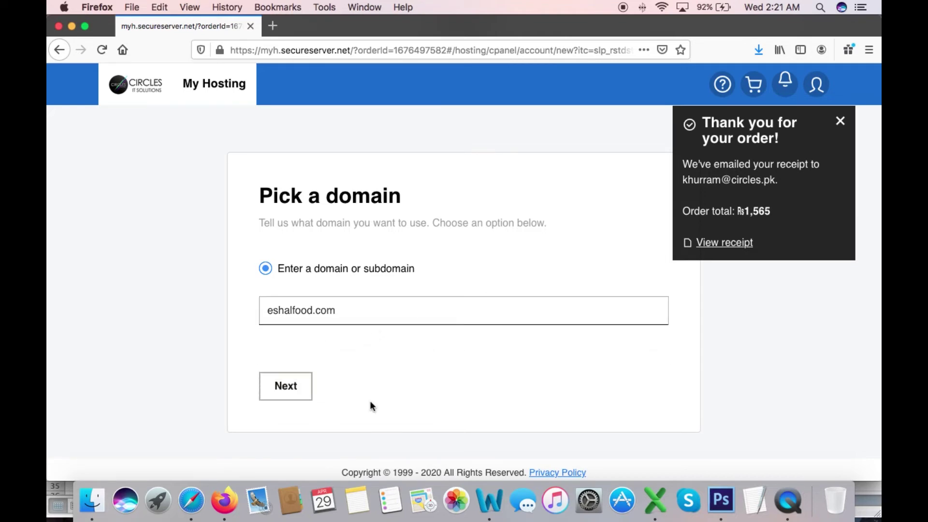
{"action": "left_click", "coordinate": [297, 389]}
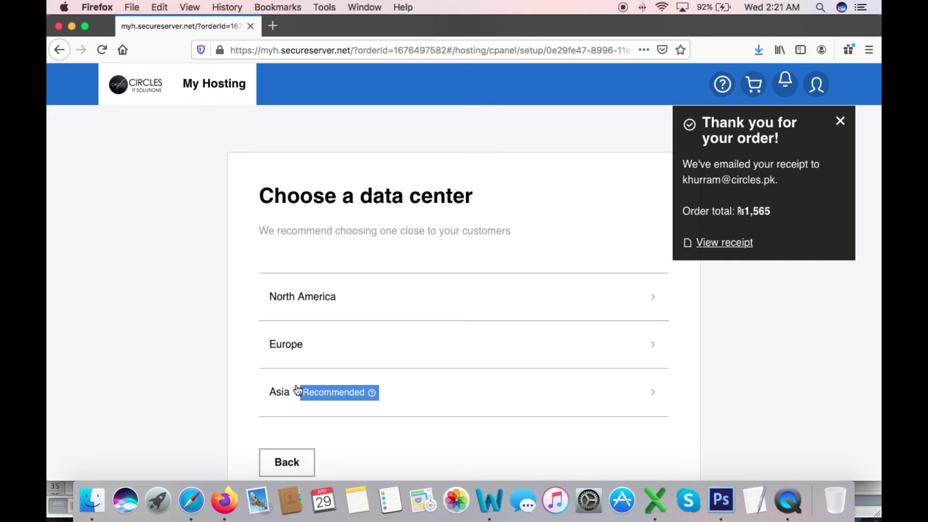
Pick the Asia data center and accept setting up a WordPress website.
{"action": "left_click", "coordinate": [279, 389]}
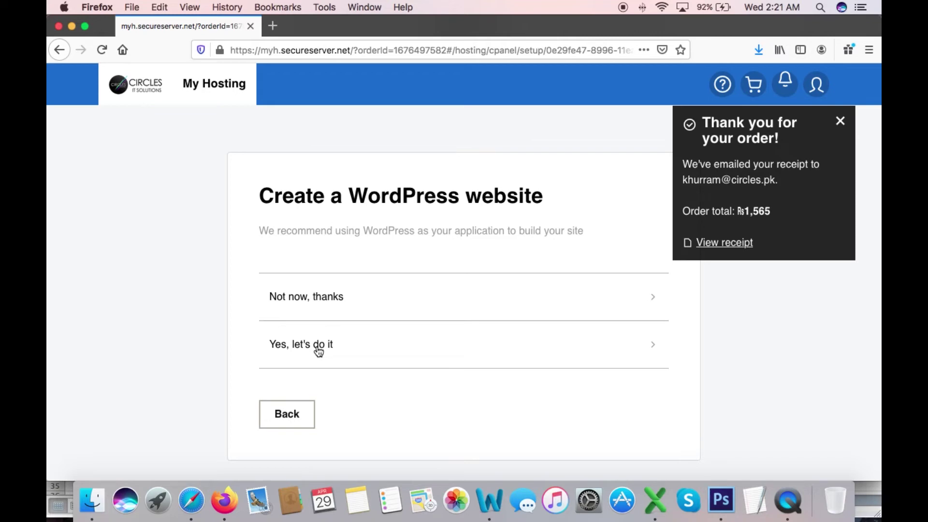
{"action": "left_click", "coordinate": [318, 346]}
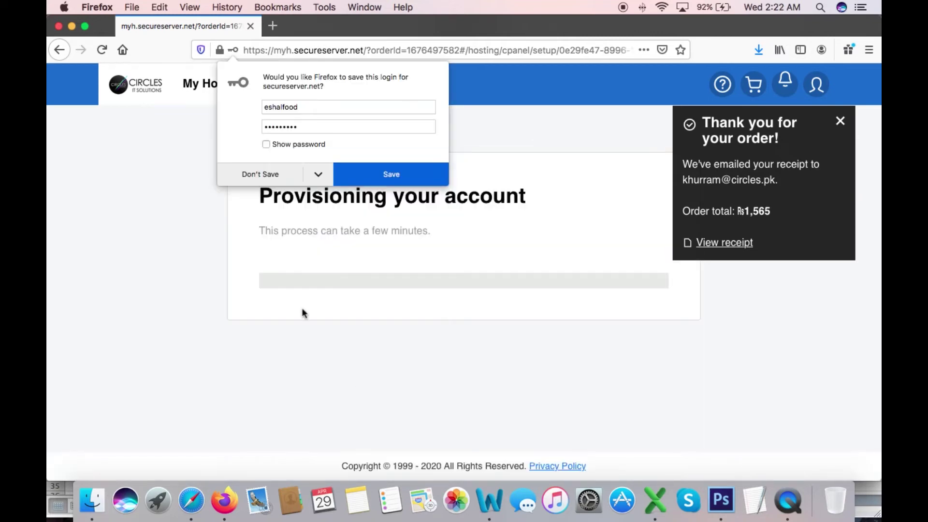
Decline Firefox's offer to save the login while hosting provisioning finishes.
{"action": "left_click", "coordinate": [267, 174]}
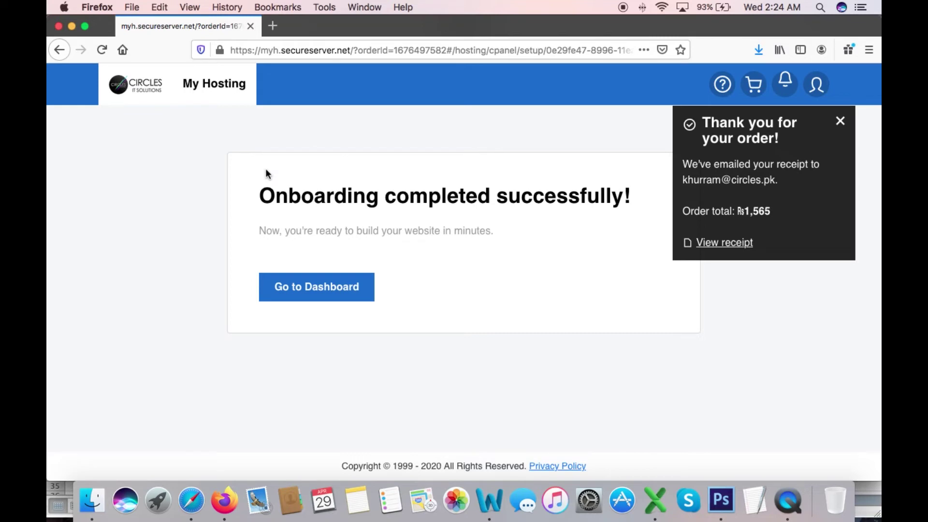
Load eshalfood.com in a new tab to check its placeholder page.
{"action": "left_click", "coordinate": [272, 24]}
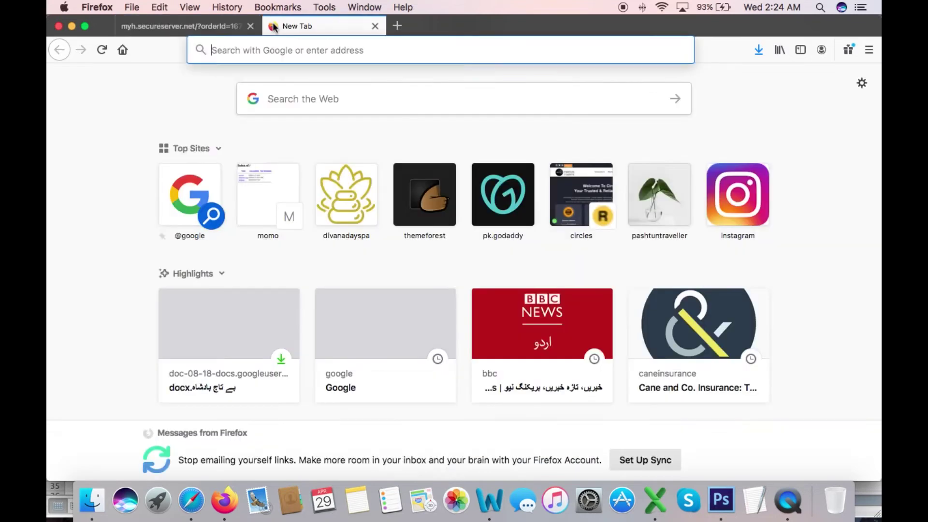
{"action": "left_click", "coordinate": [289, 48]}
{"action": "type", "text": "e"}
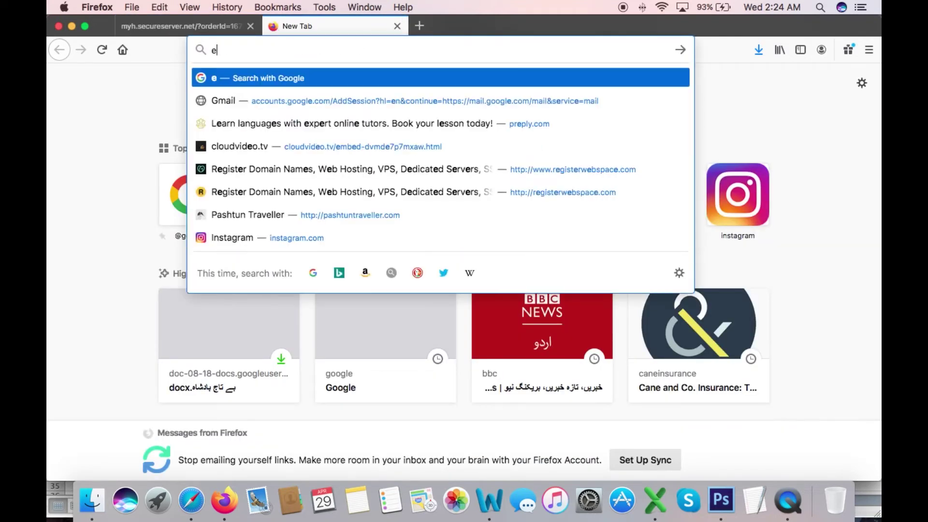
{"action": "type", "text": "shalfood.com"}
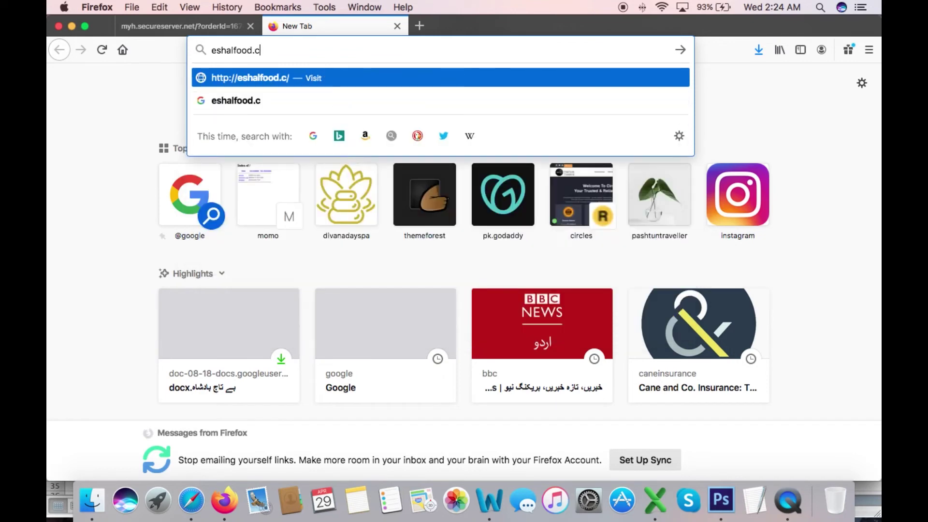
{"action": "key", "text": "Return"}
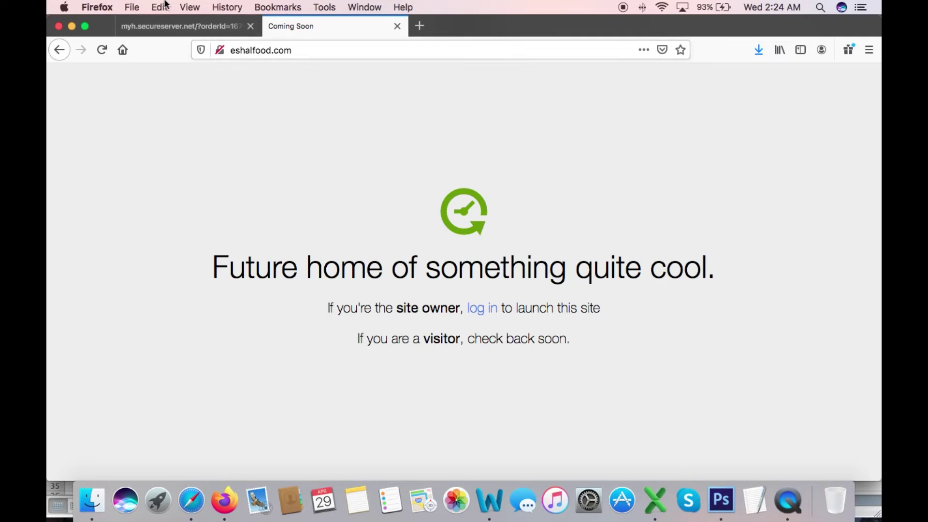
Go from the onboarding page to the account dashboard, then open a blank tab.
{"action": "left_click", "coordinate": [157, 29]}
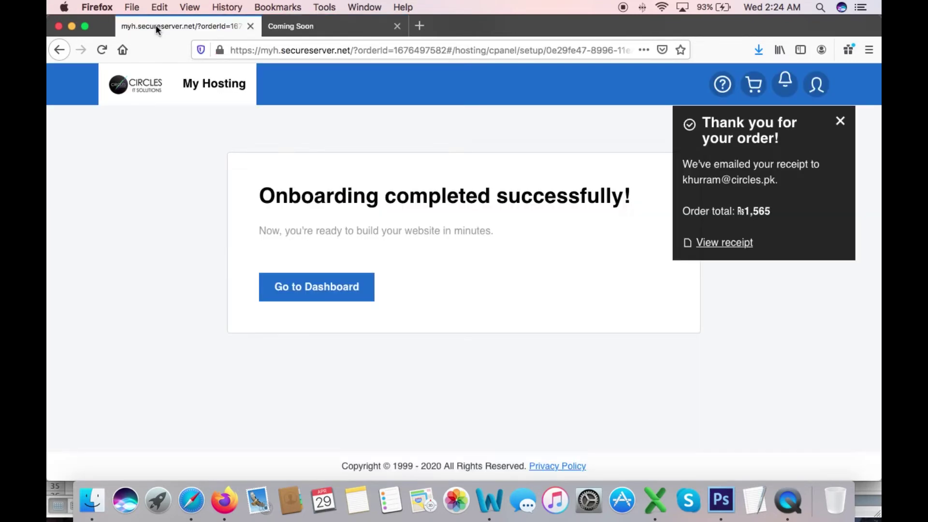
{"action": "left_click", "coordinate": [315, 286]}
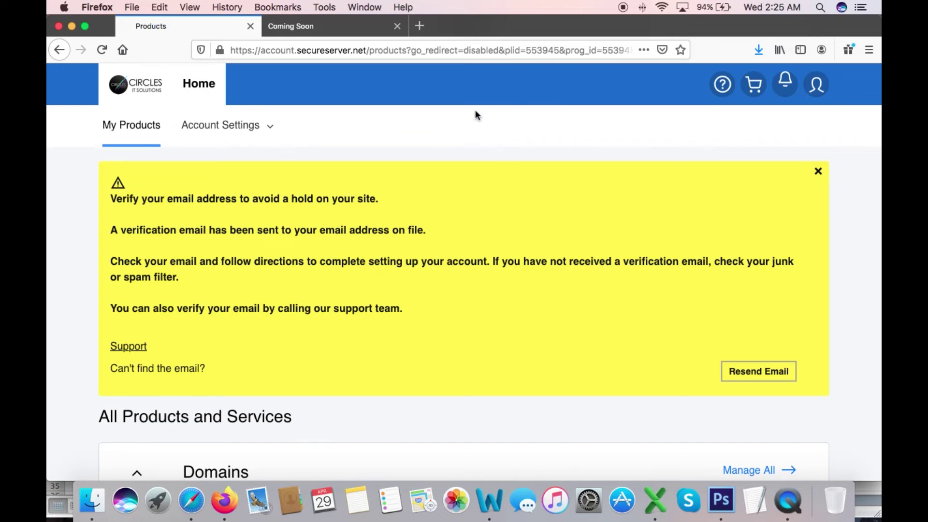
{"action": "left_click", "coordinate": [420, 28]}
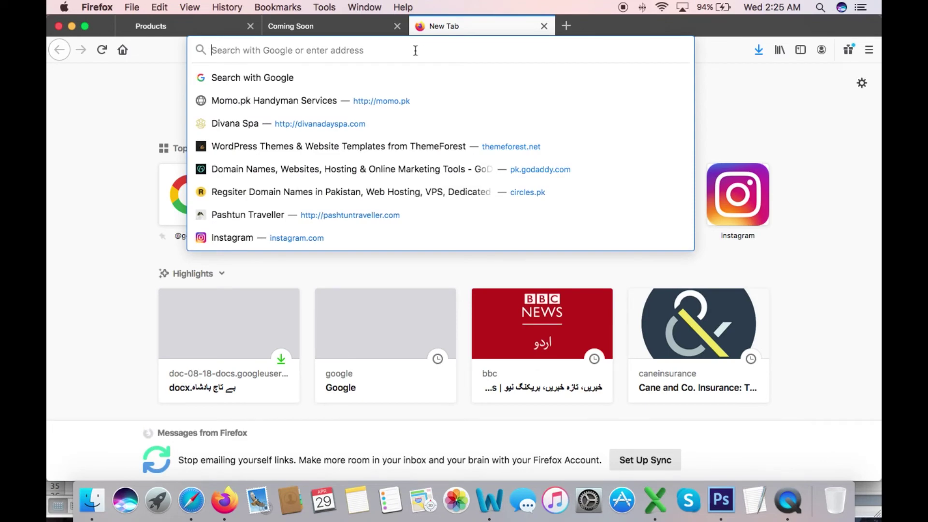
Load circles.pk/webmail and sign in with the mailbox's e-mail address and password.
{"action": "type", "text": "cir"}
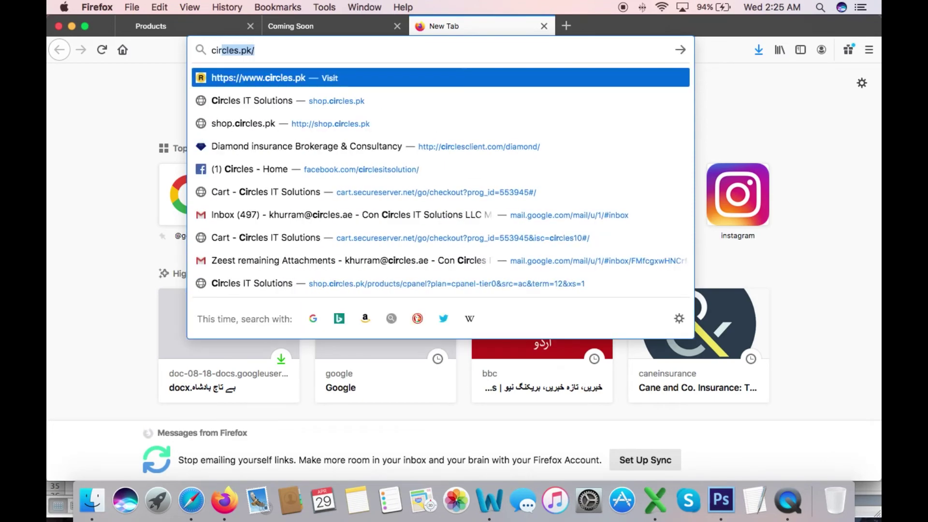
{"action": "key", "text": "Right"}
{"action": "type", "text": "webmail"}
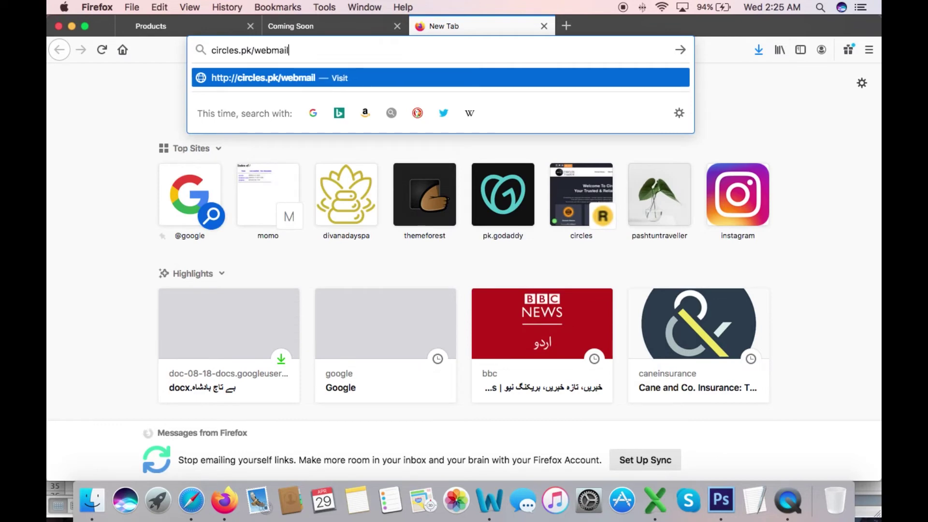
{"action": "key", "text": "Return"}
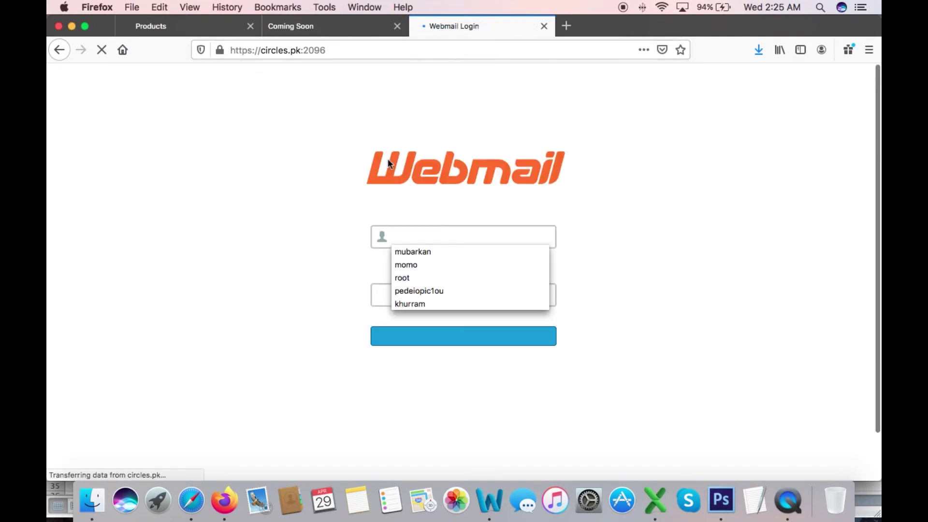
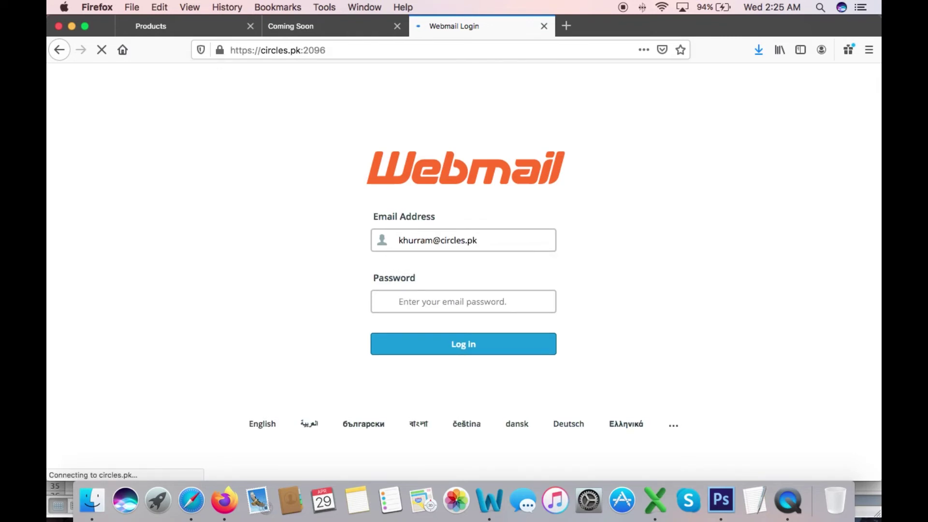
{"action": "key", "text": "Tab"}
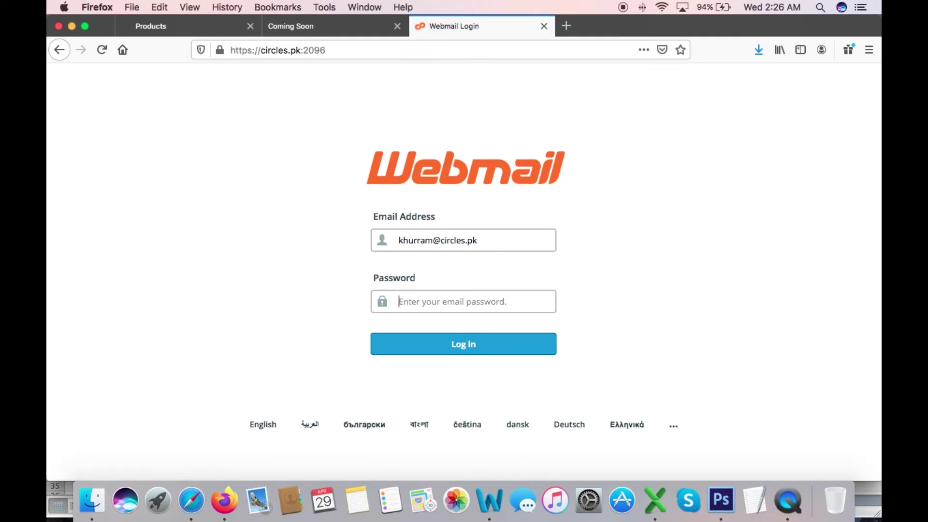
{"action": "type", "text": "•••••••••"}
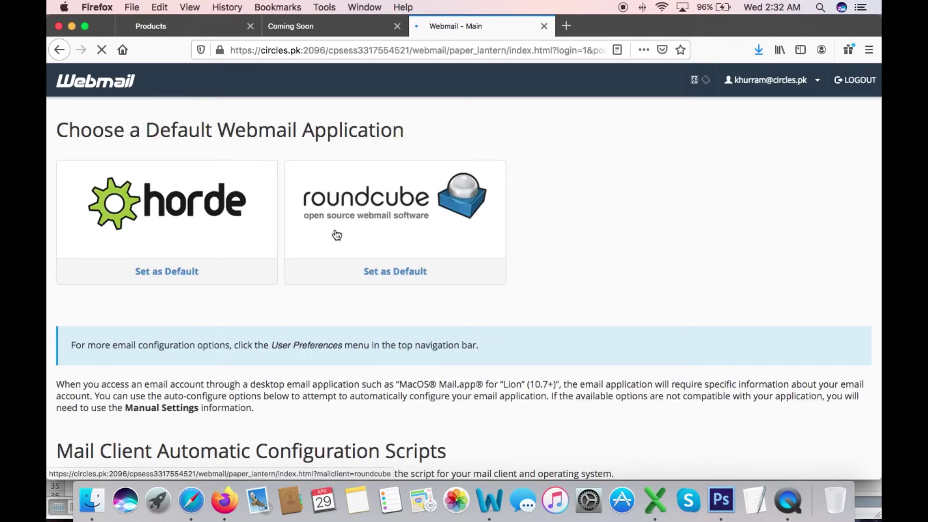
Open 'Action required for domain activation.' in Roundcube and scroll to its Verify link.
{"action": "left_click", "coordinate": [336, 235]}
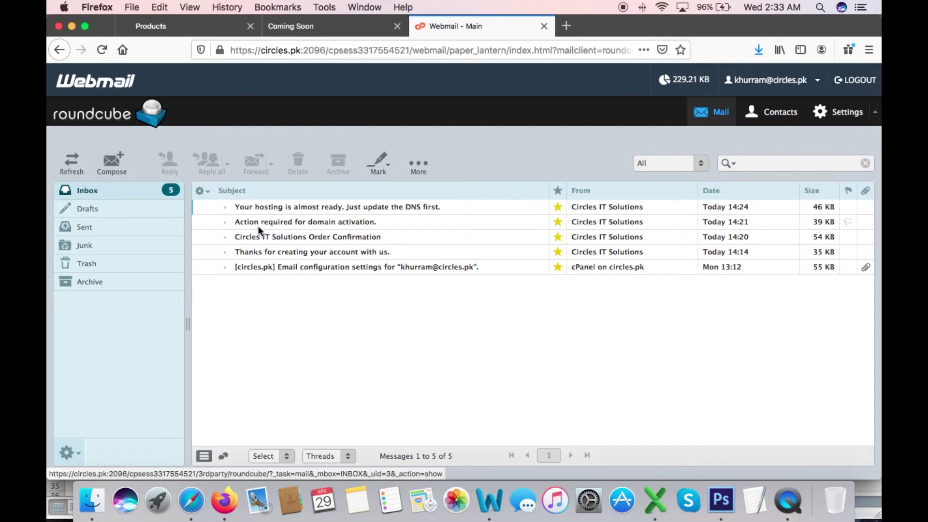
{"action": "left_click", "coordinate": [377, 223]}
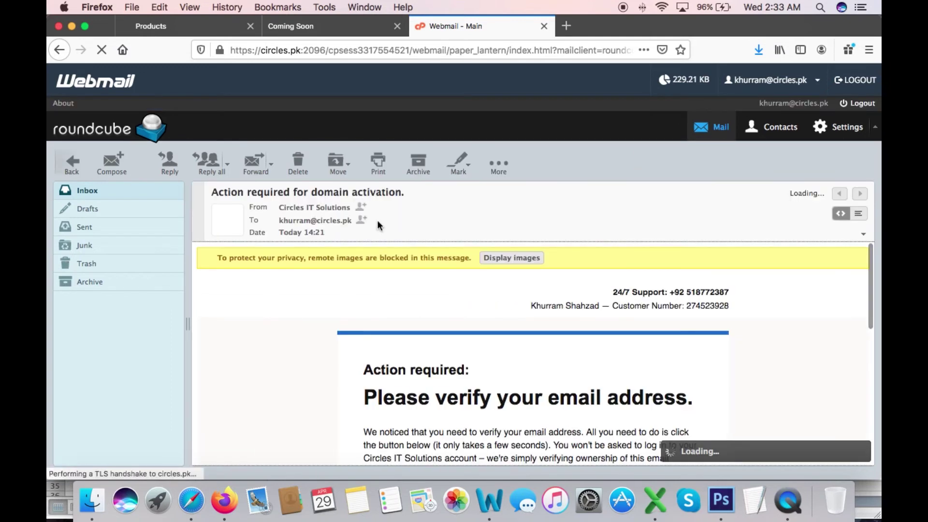
{"action": "scroll", "coordinate": [441, 312], "scroll_direction": "down", "scroll_amount": 5}
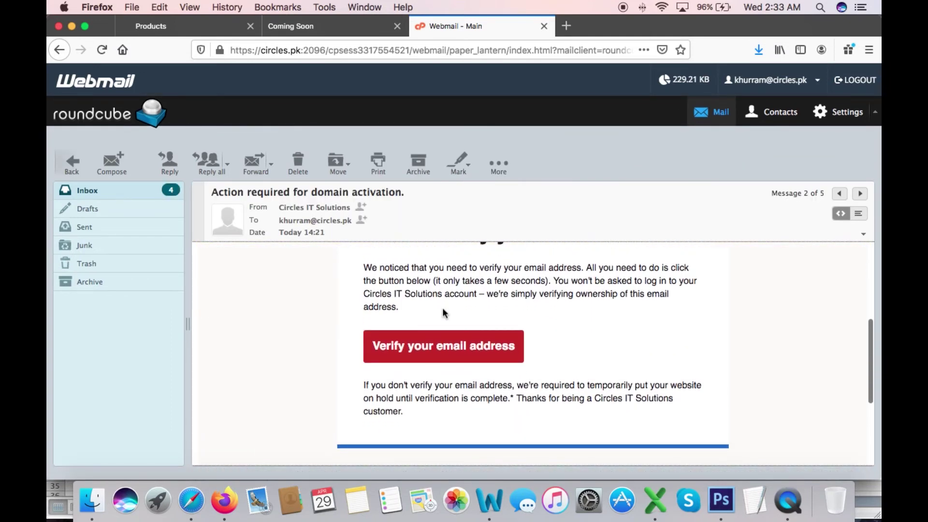
Verify the account e-mail address, close the confirmation tab, and return to Products.
{"action": "left_click", "coordinate": [450, 347]}
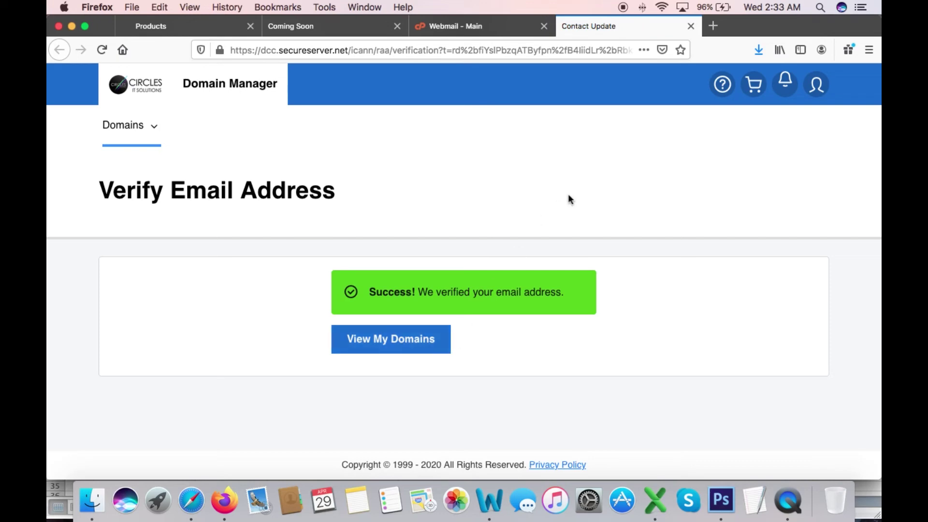
{"action": "left_click", "coordinate": [690, 27]}
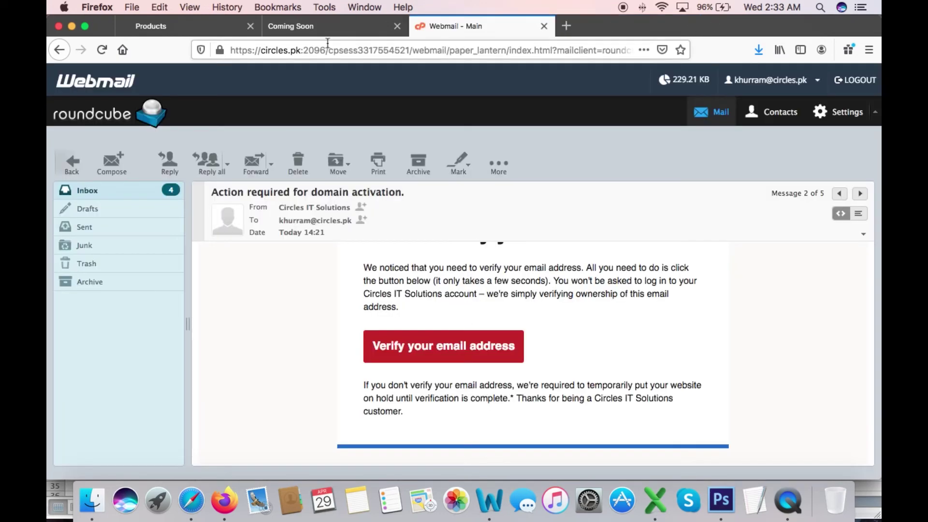
{"action": "left_click", "coordinate": [283, 27]}
{"action": "left_click", "coordinate": [218, 25]}
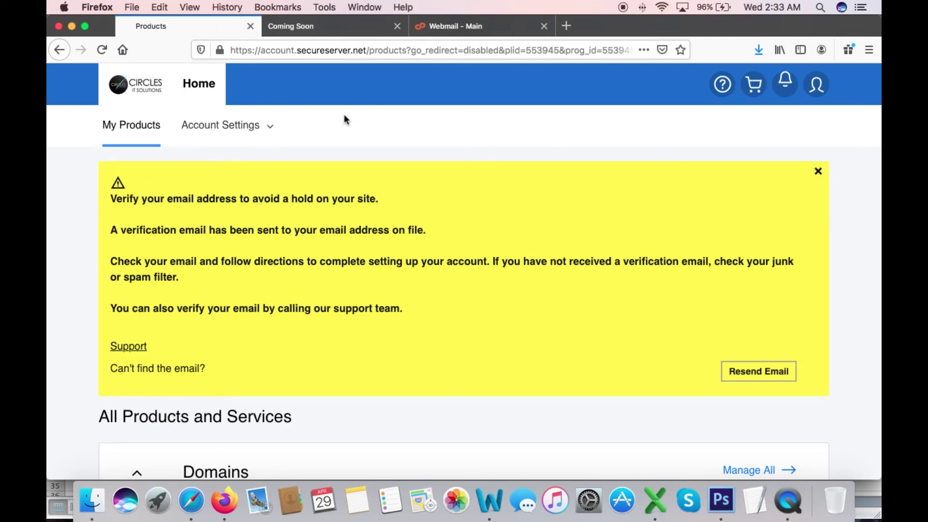
Reload My Products and scroll down to the eshalfood.com Web Hosting listing.
{"action": "left_click", "coordinate": [140, 131]}
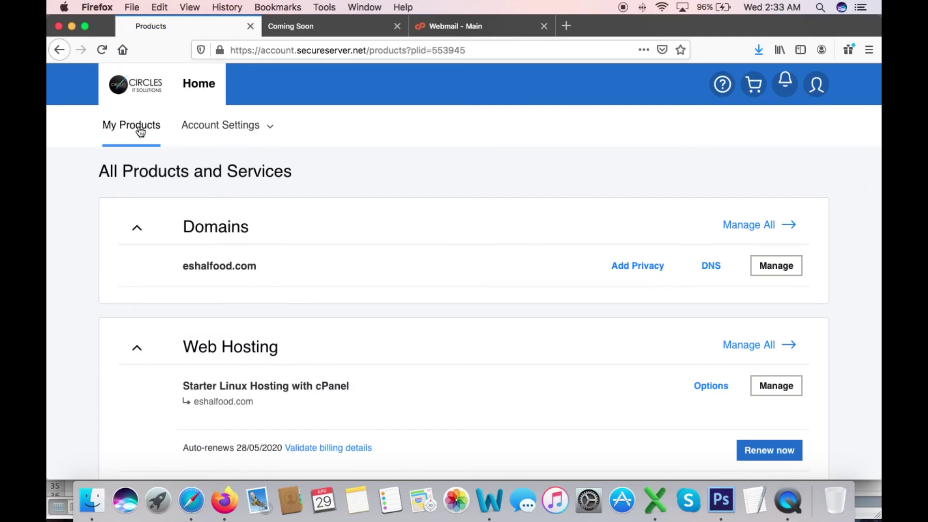
{"action": "scroll", "coordinate": [321, 211], "scroll_direction": "down", "scroll_amount": 3}
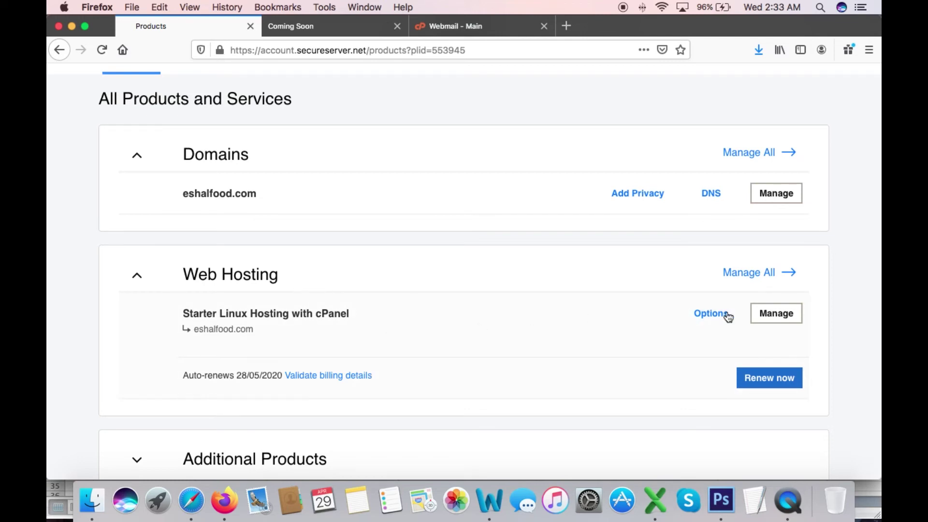
Manage the Starter Linux Hosting with cPanel plan and launch cPanel Admin.
{"action": "left_click", "coordinate": [773, 313]}
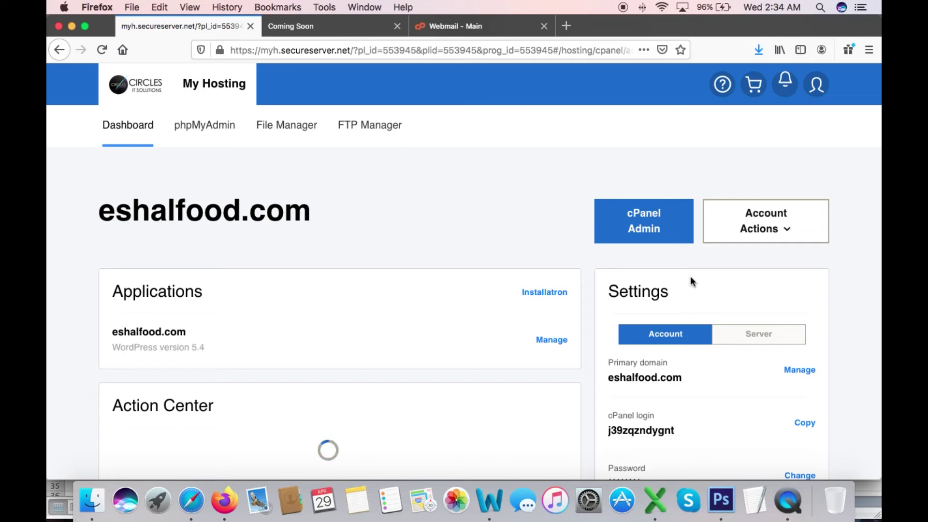
{"action": "left_click", "coordinate": [614, 227]}
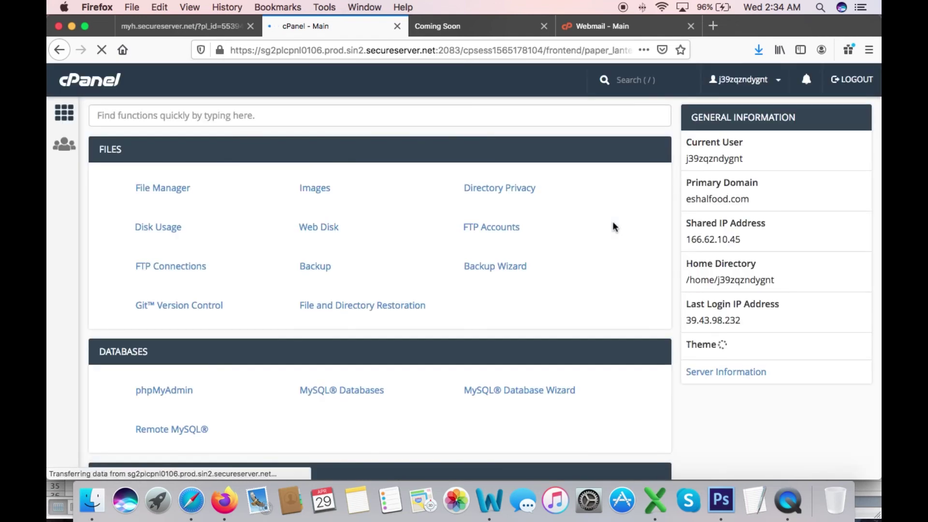
Set eshalfood.com Email Routing to Automatically Detect Configuration and apply it.
{"action": "scroll", "coordinate": [283, 338], "scroll_direction": "down", "scroll_amount": 10}
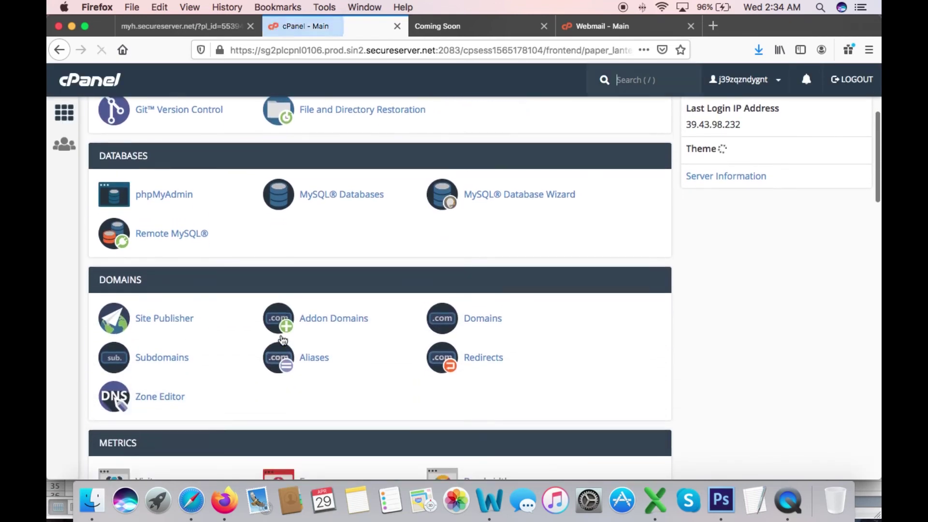
{"action": "scroll", "coordinate": [283, 340], "scroll_direction": "down", "scroll_amount": 8}
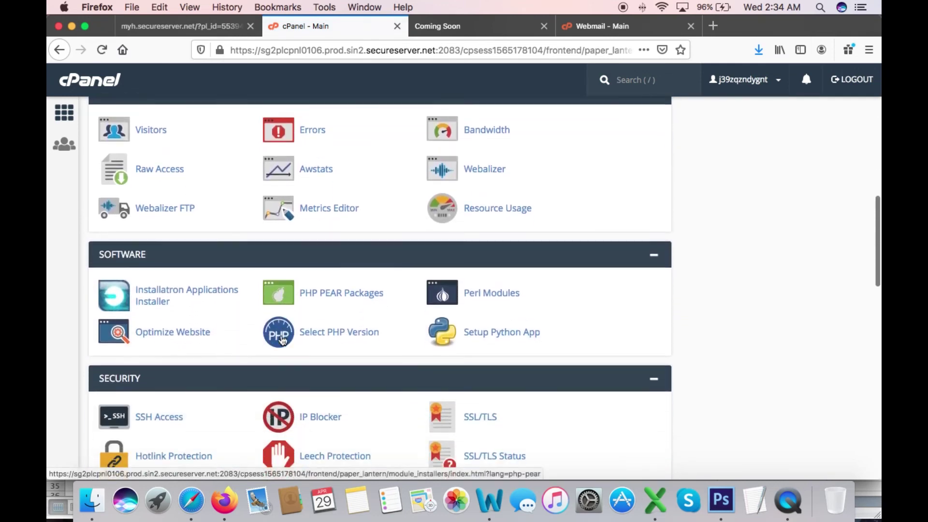
{"action": "scroll", "coordinate": [282, 340], "scroll_direction": "down", "scroll_amount": 5}
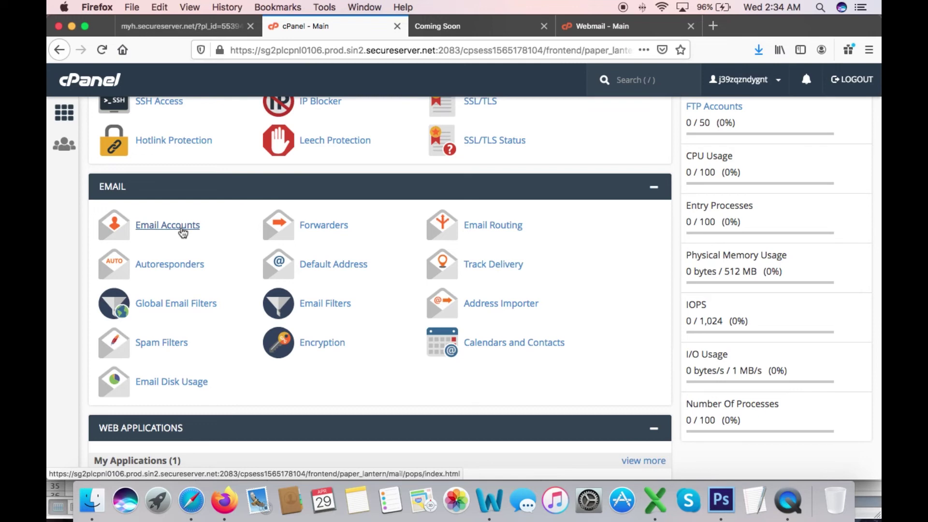
{"action": "left_click", "coordinate": [477, 228]}
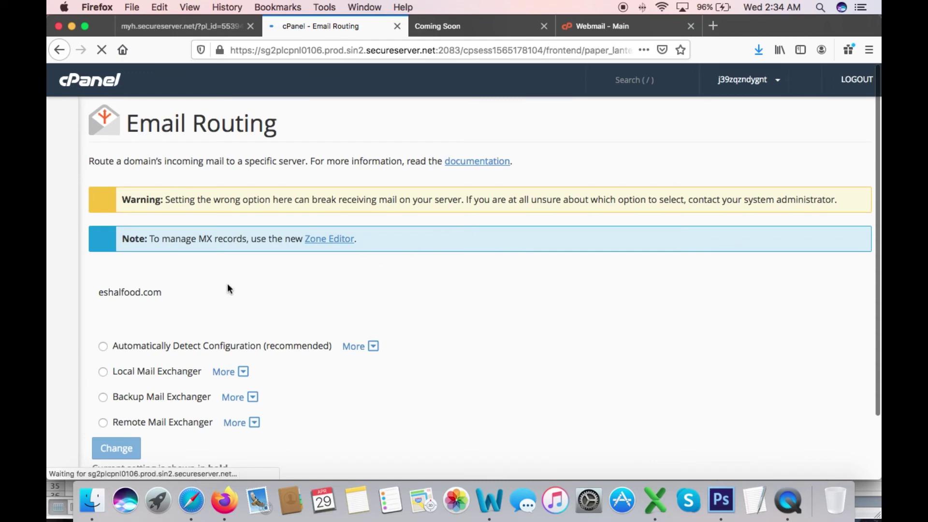
{"action": "left_click", "coordinate": [104, 346]}
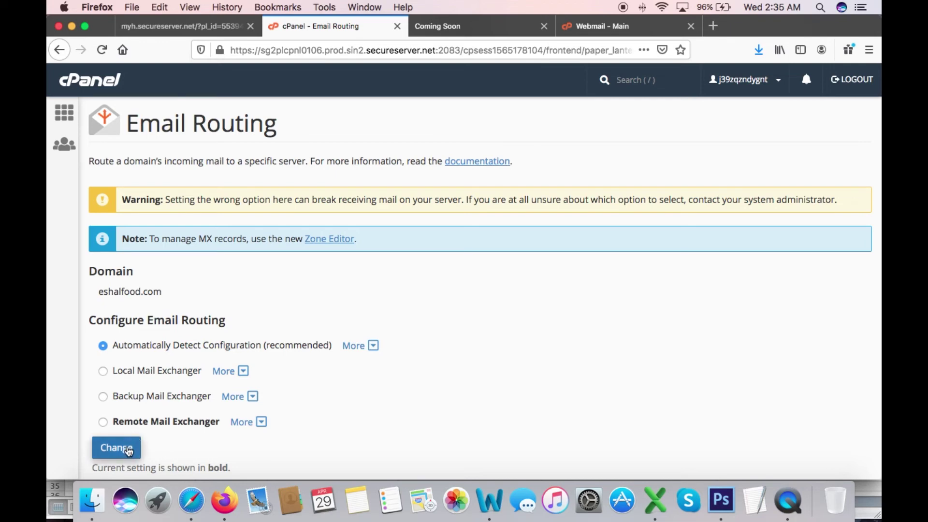
{"action": "left_click", "coordinate": [127, 448]}
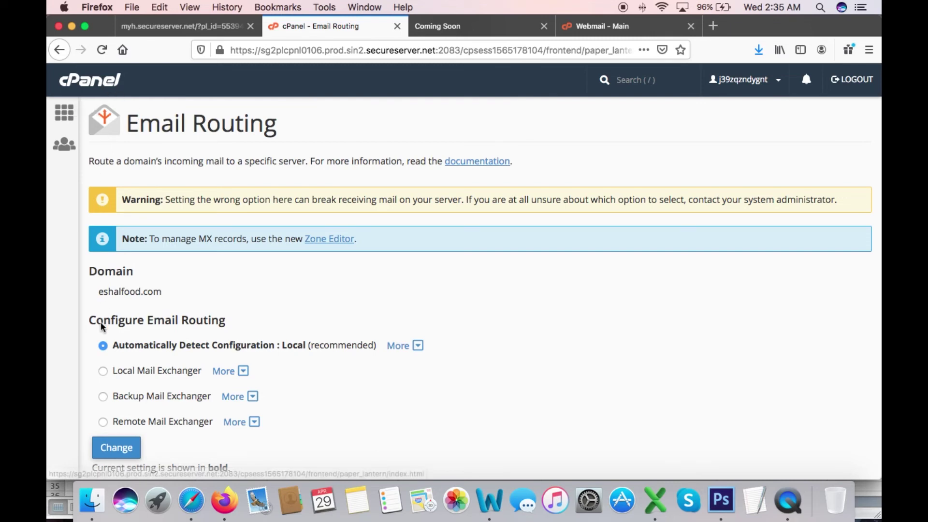
Return to the cPanel home page and scroll down to the Email section.
{"action": "left_click", "coordinate": [103, 86]}
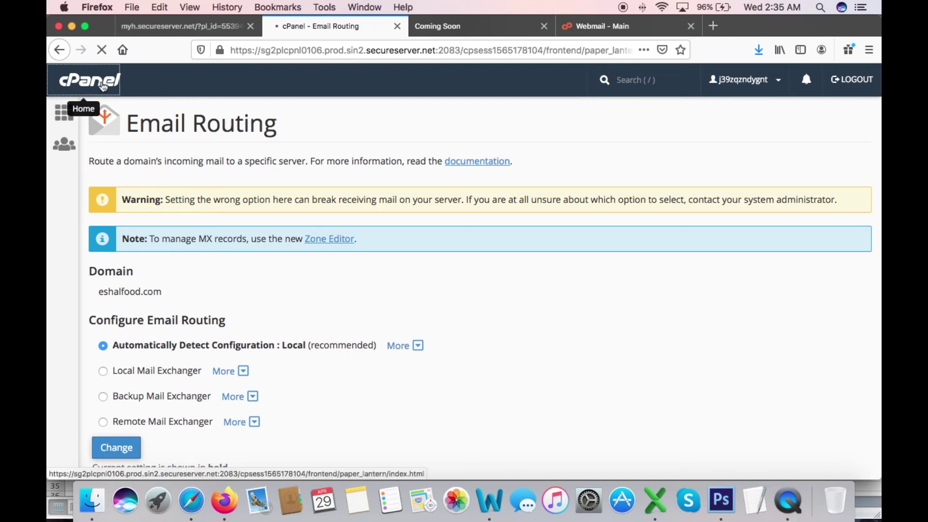
{"action": "scroll", "coordinate": [254, 256], "scroll_direction": "down", "scroll_amount": 4}
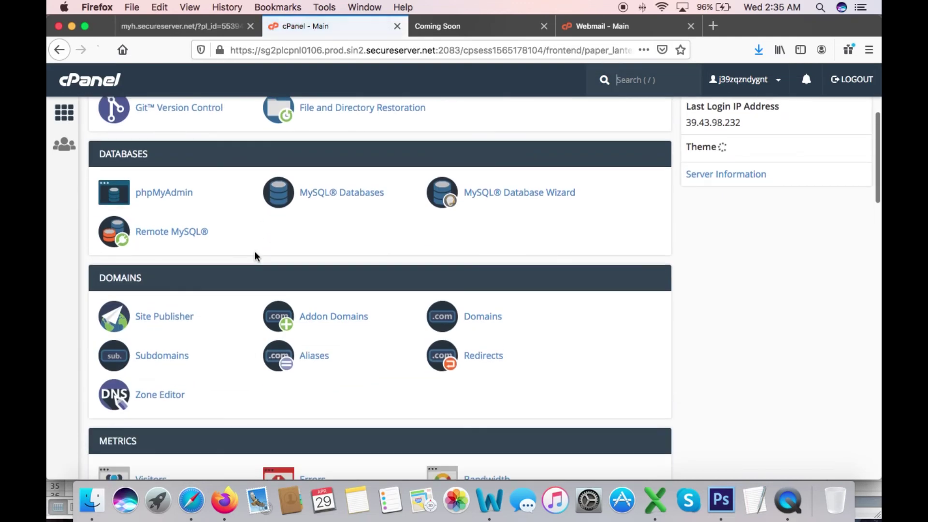
{"action": "scroll", "coordinate": [255, 257], "scroll_direction": "down", "scroll_amount": 15}
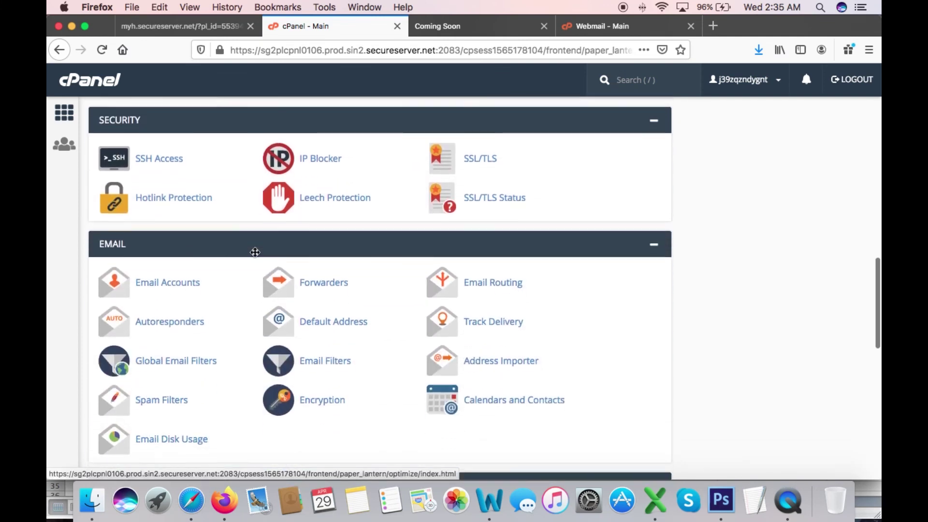
Start a new email account with username info and a password.
{"action": "left_click", "coordinate": [190, 282]}
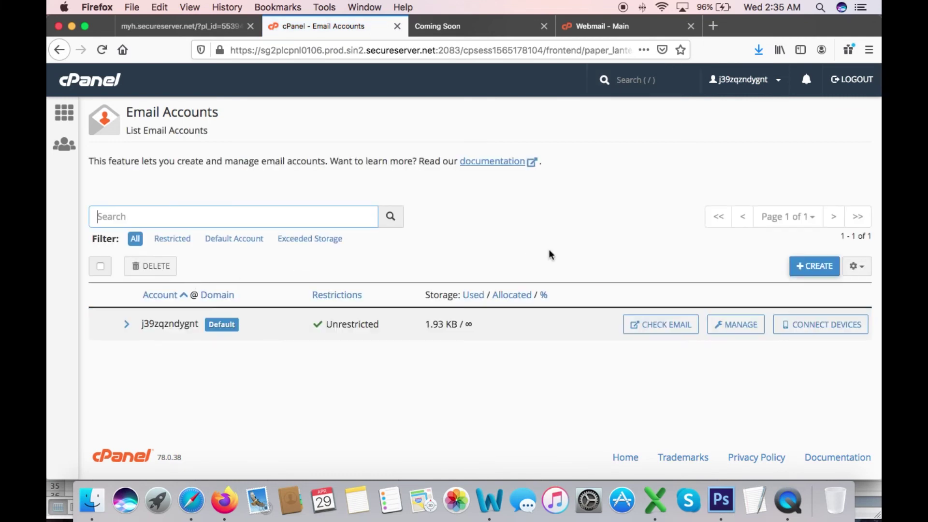
{"action": "left_click", "coordinate": [815, 267]}
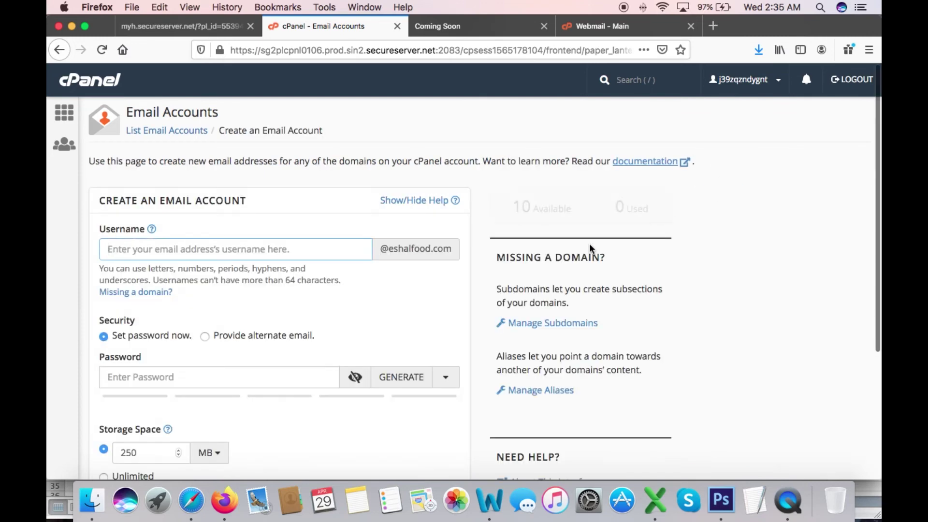
{"action": "type", "text": "info"}
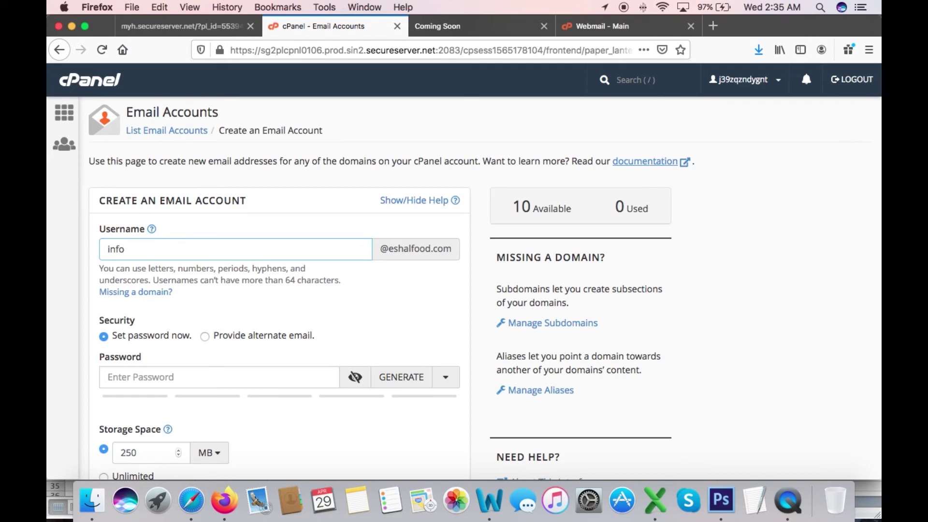
{"action": "left_click", "coordinate": [208, 381]}
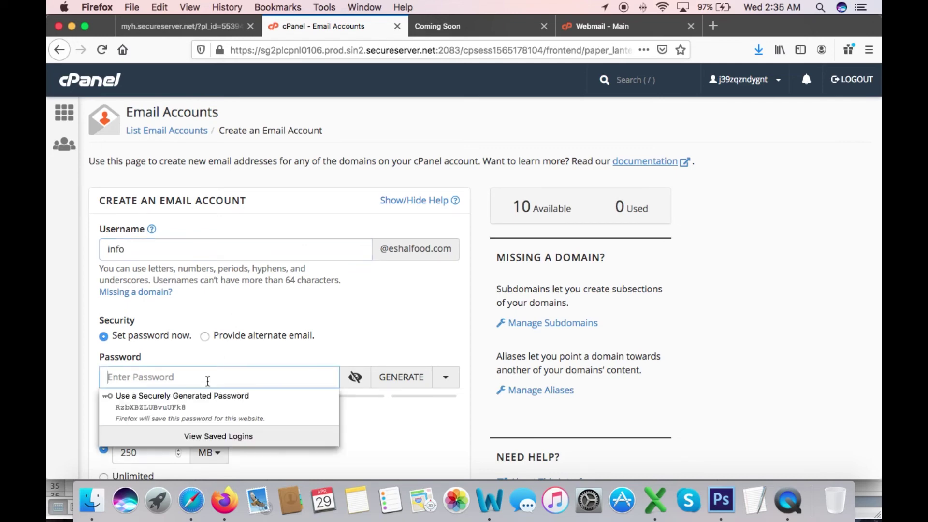
{"action": "type", "text": "*********"}
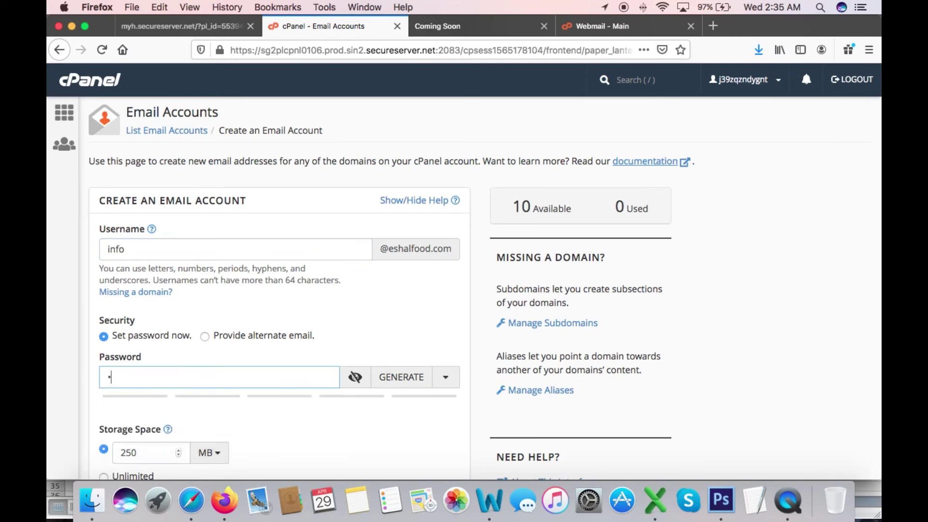
{"action": "type", "text": "*"}
Change the storage quota from 250 to 1 GB and create the info account.
{"action": "scroll", "coordinate": [207, 378], "scroll_direction": "down", "scroll_amount": 5}
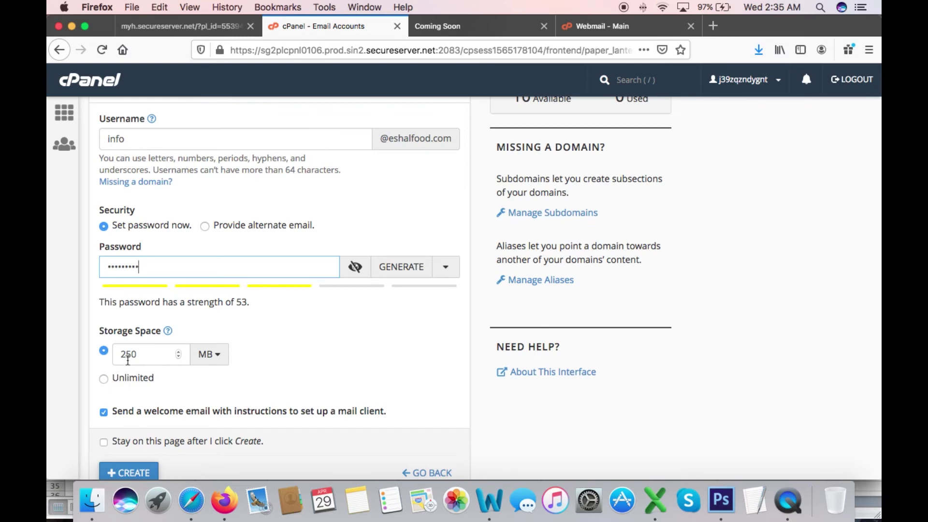
{"action": "left_click", "coordinate": [211, 356]}
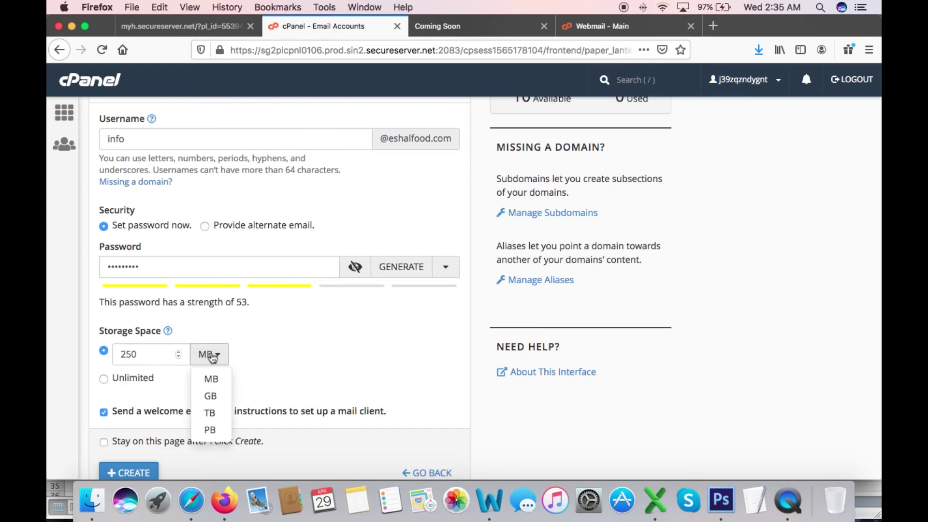
{"action": "left_click", "coordinate": [211, 379]}
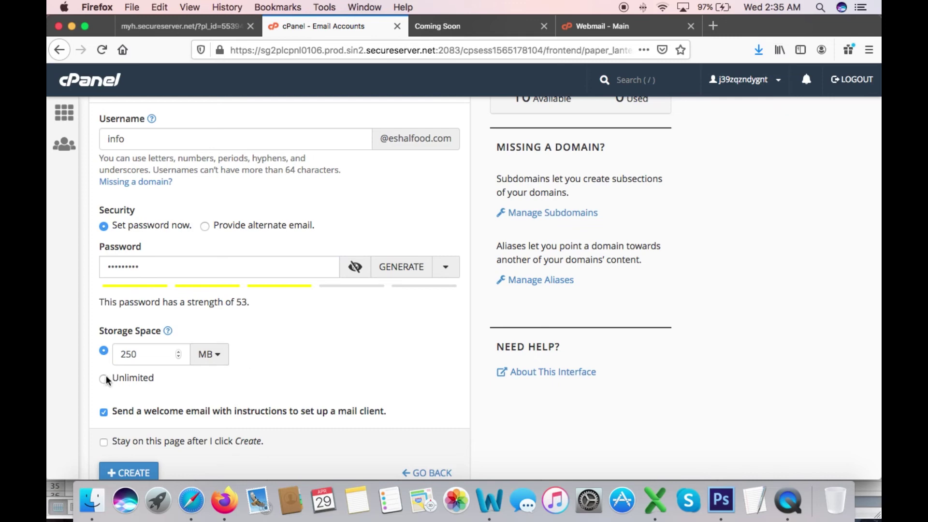
{"action": "double_click", "coordinate": [134, 354]}
{"action": "type", "text": "1"}
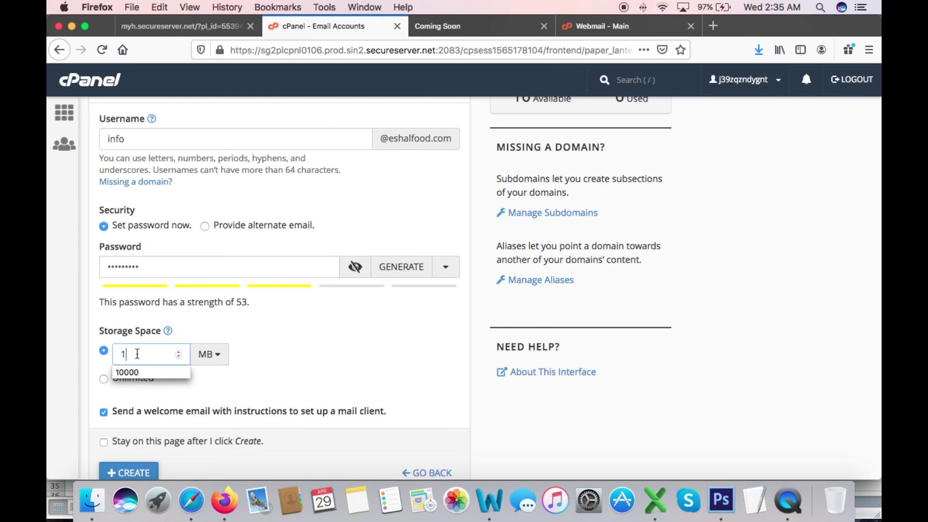
{"action": "left_click", "coordinate": [206, 354]}
{"action": "left_click", "coordinate": [209, 395]}
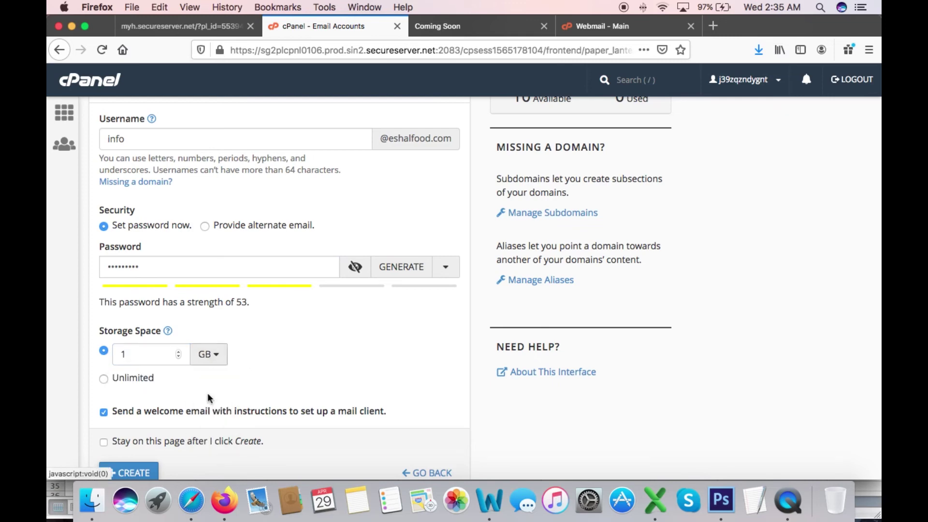
{"action": "scroll", "coordinate": [258, 382], "scroll_direction": "down", "scroll_amount": 3}
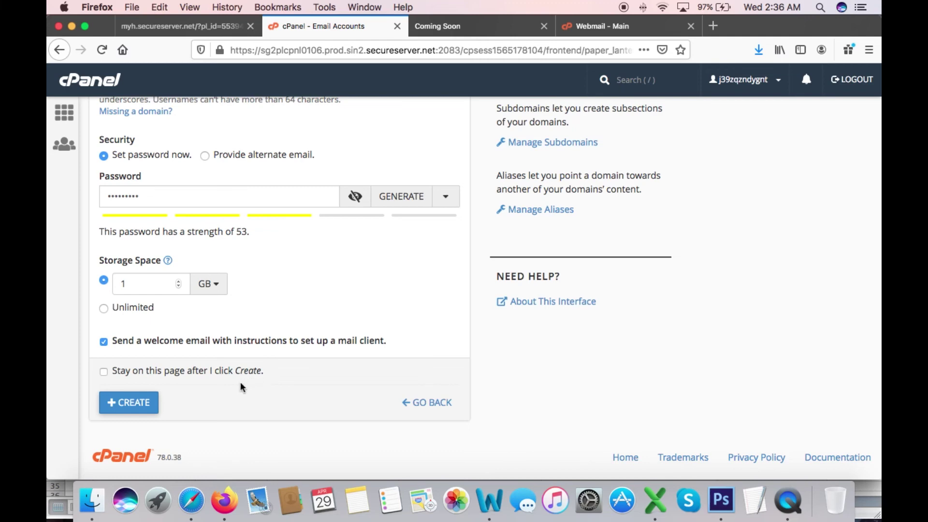
{"action": "left_click", "coordinate": [150, 408]}
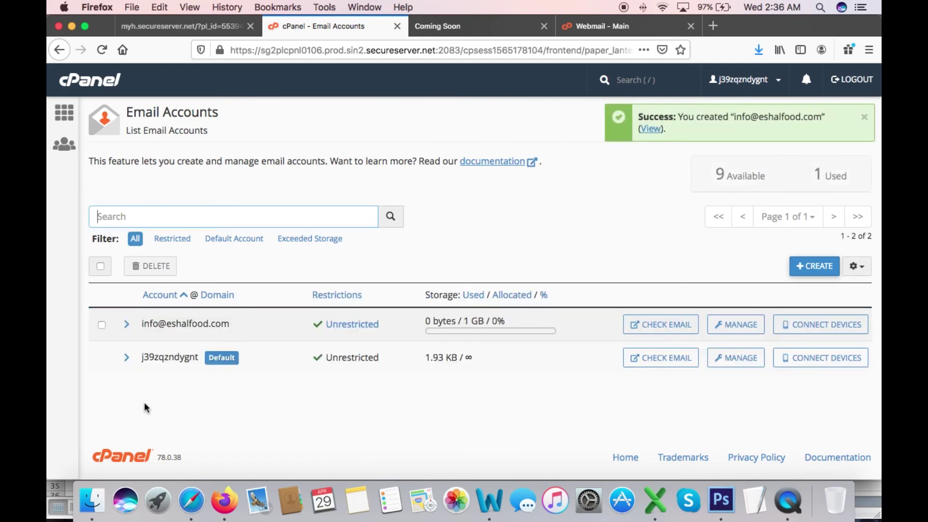
Load eshalfood.com/webmail in the eshalfood.com site tab.
{"action": "left_click", "coordinate": [463, 22]}
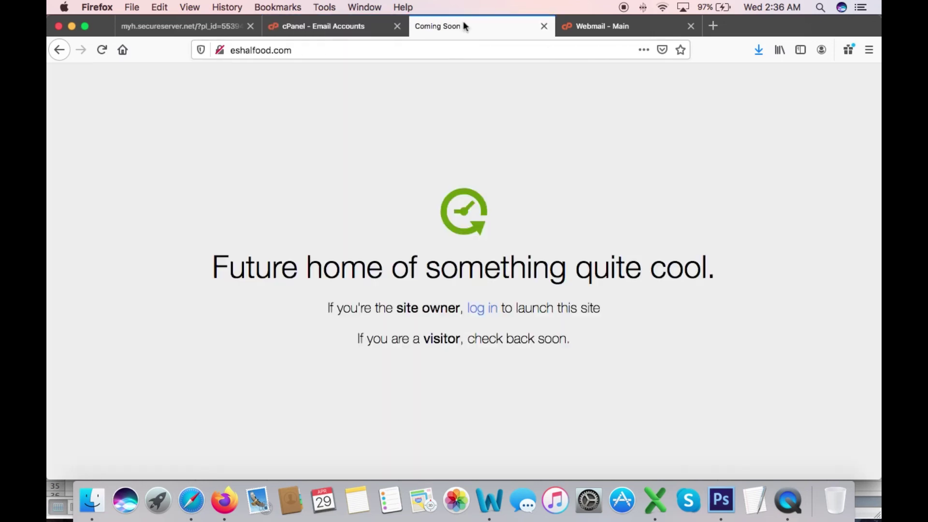
{"action": "left_click", "coordinate": [310, 53]}
{"action": "left_click", "coordinate": [312, 54]}
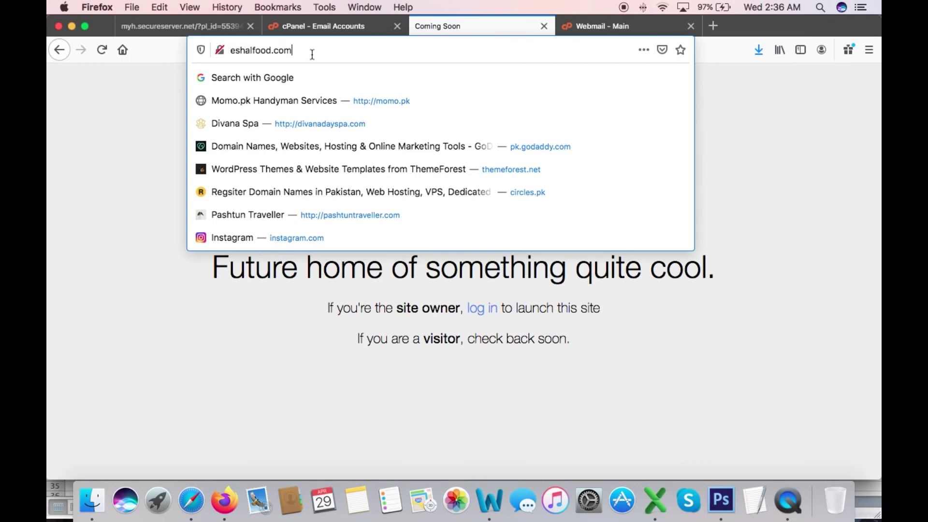
{"action": "type", "text": "/webma"}
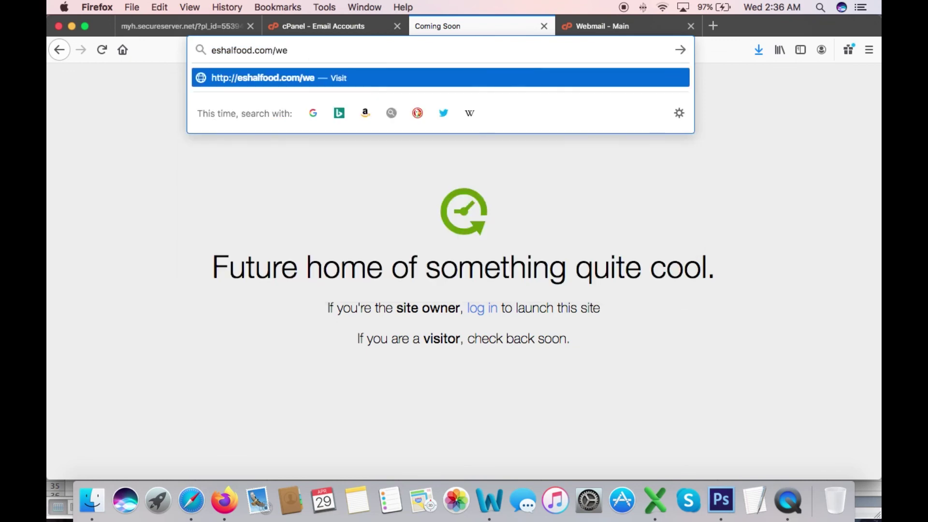
{"action": "type", "text": "il"}
{"action": "key", "text": "Return"}
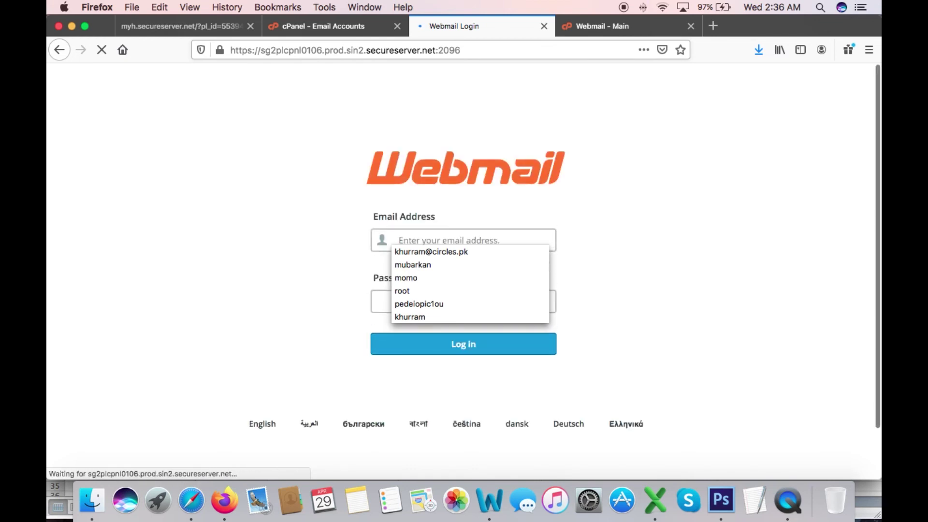
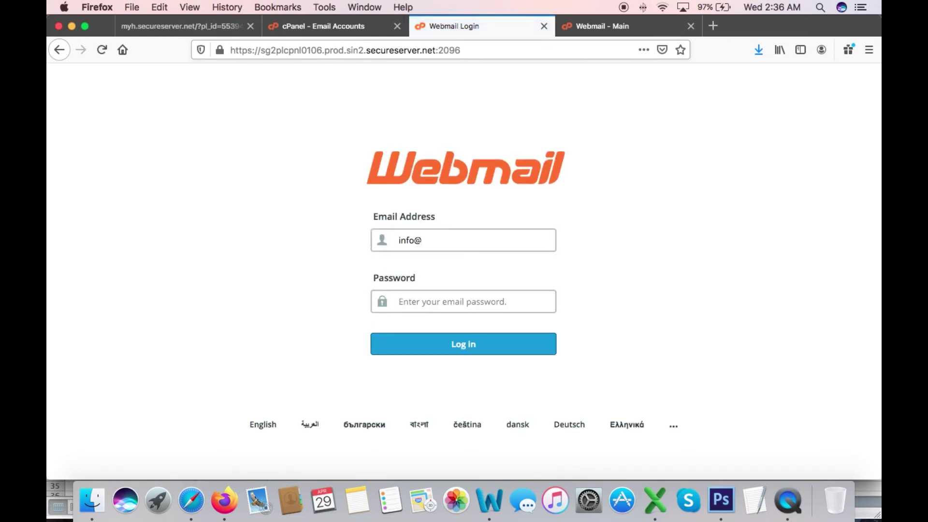
Sign in to Webmail with the new mailbox's email address and password.
{"action": "key", "text": "Tab"}
{"action": "type", "text": "•••••"}
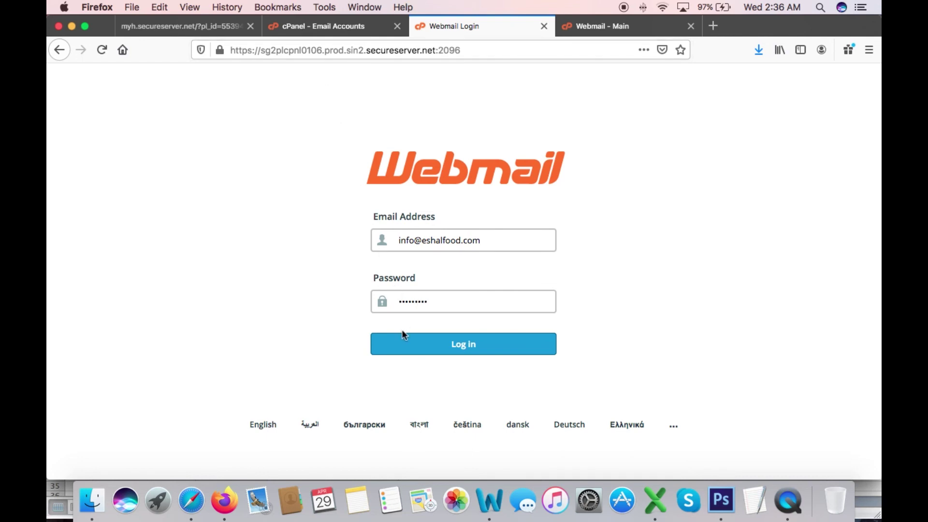
{"action": "left_click", "coordinate": [405, 345]}
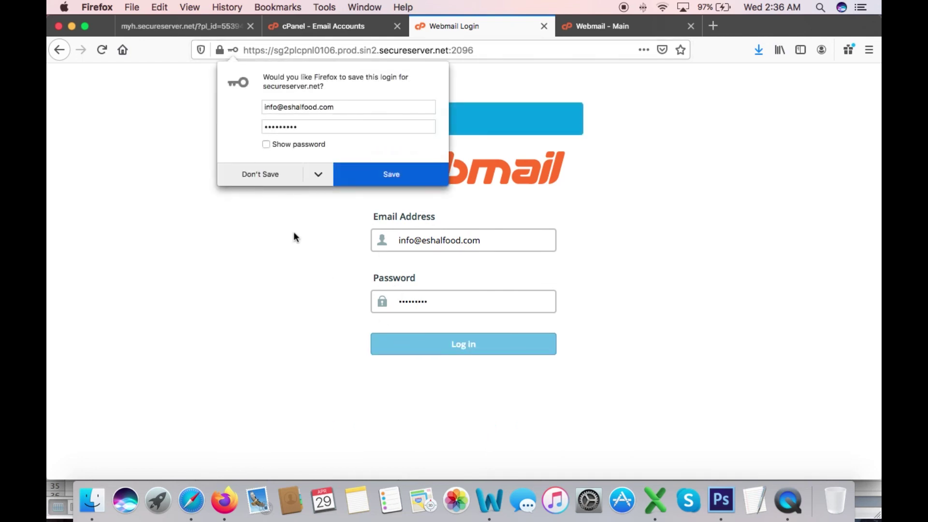
Decline saving the login, review the mail client Manual Settings, then launch Roundcube.
{"action": "left_click", "coordinate": [275, 183]}
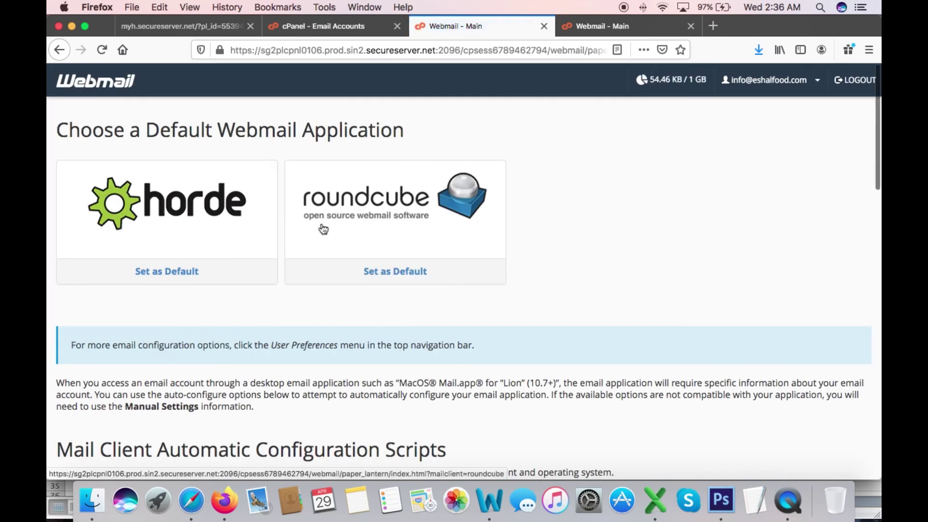
{"action": "scroll", "coordinate": [330, 338], "scroll_direction": "down", "scroll_amount": 5}
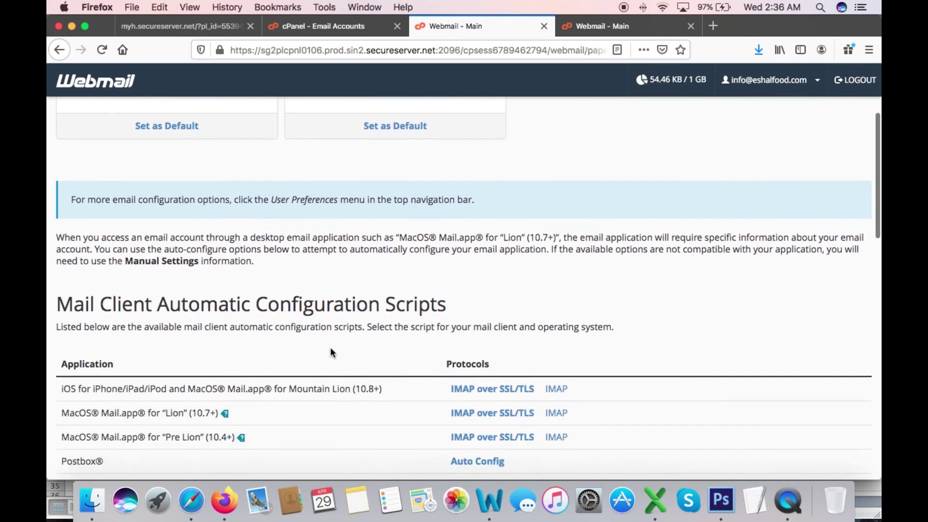
{"action": "scroll", "coordinate": [331, 352], "scroll_direction": "down", "scroll_amount": 3}
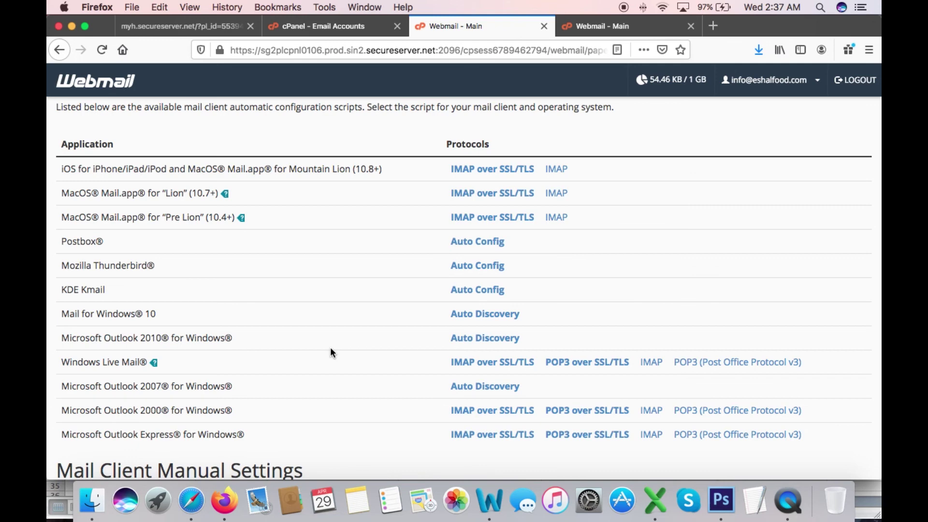
{"action": "scroll", "coordinate": [331, 349], "scroll_direction": "down", "scroll_amount": 10}
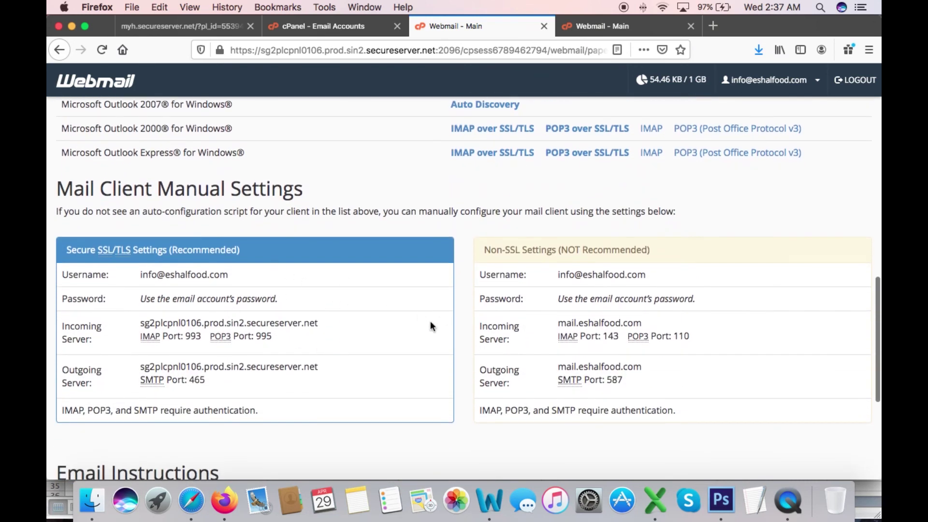
{"action": "scroll", "coordinate": [431, 326], "scroll_direction": "down", "scroll_amount": 5}
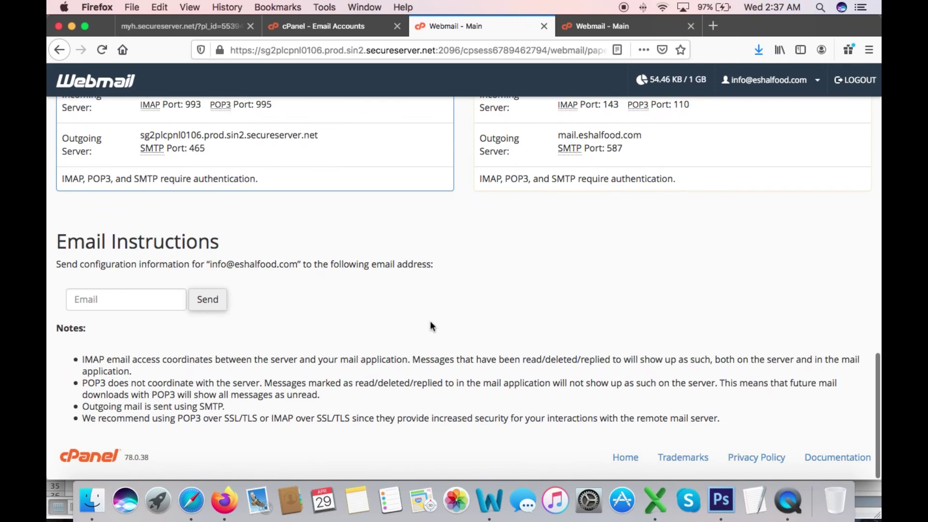
{"action": "scroll", "coordinate": [430, 321], "scroll_direction": "up", "scroll_amount": 15}
{"action": "left_click", "coordinate": [417, 257]}
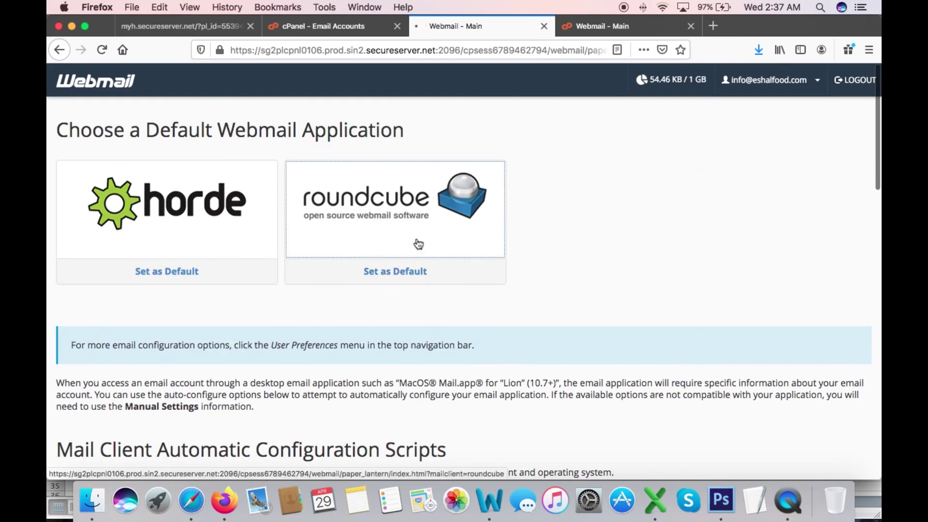